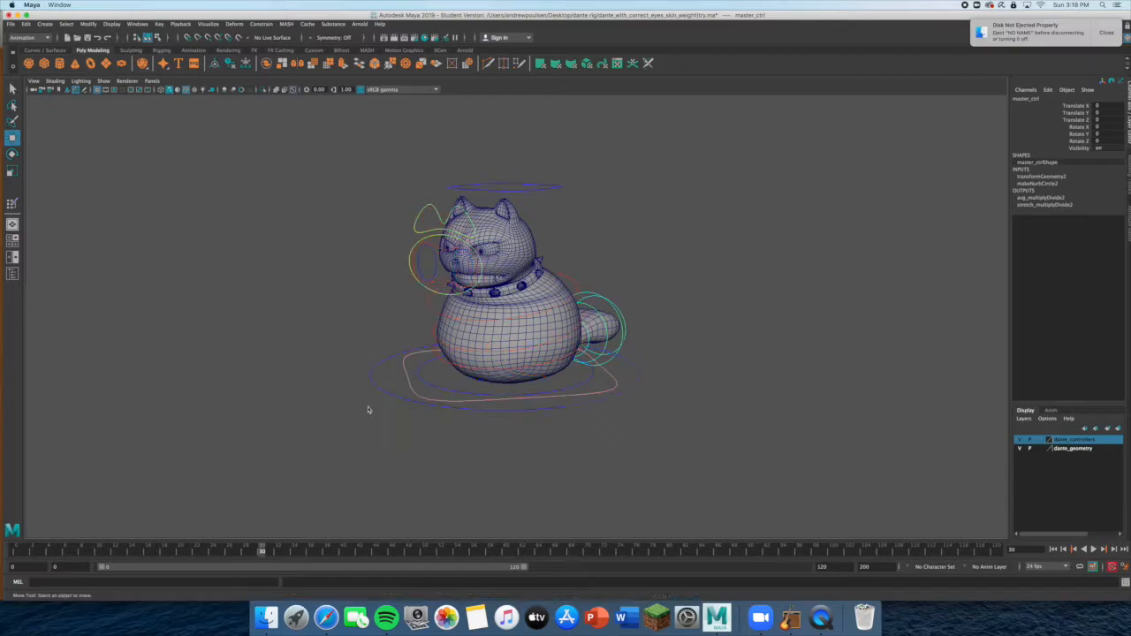
Step: Try moving and rotating the whole rig with the master control, the large outer ring at the base, undoing each change
left_click(381, 388)
left_click_drag(534, 380, 576, 395)
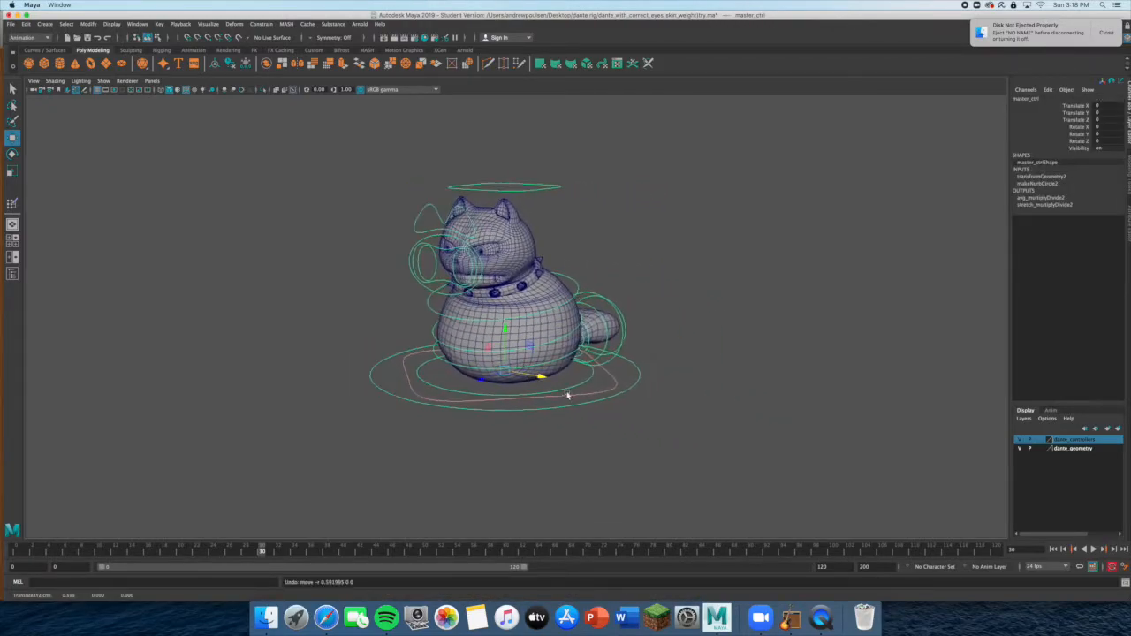
key("e")
left_click_drag(505, 377, 534, 382)
key("z")
left_click(719, 283)
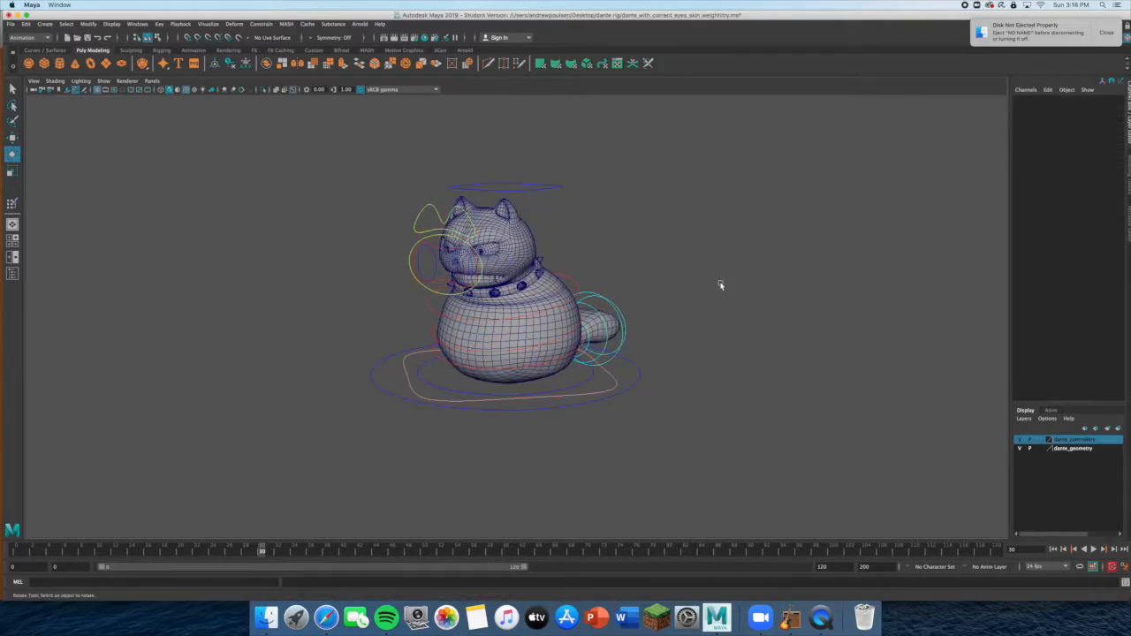
Step: Try scaling the rig from the ground-level control around the character's base, and undo the scaling
left_click(419, 398)
key("r")
left_click_drag(505, 372, 639, 371)
key("z")
left_click(693, 367)
Step: Try rotating the character with the root control, the inner ring at the base, and undo the rotations
left_click(430, 384)
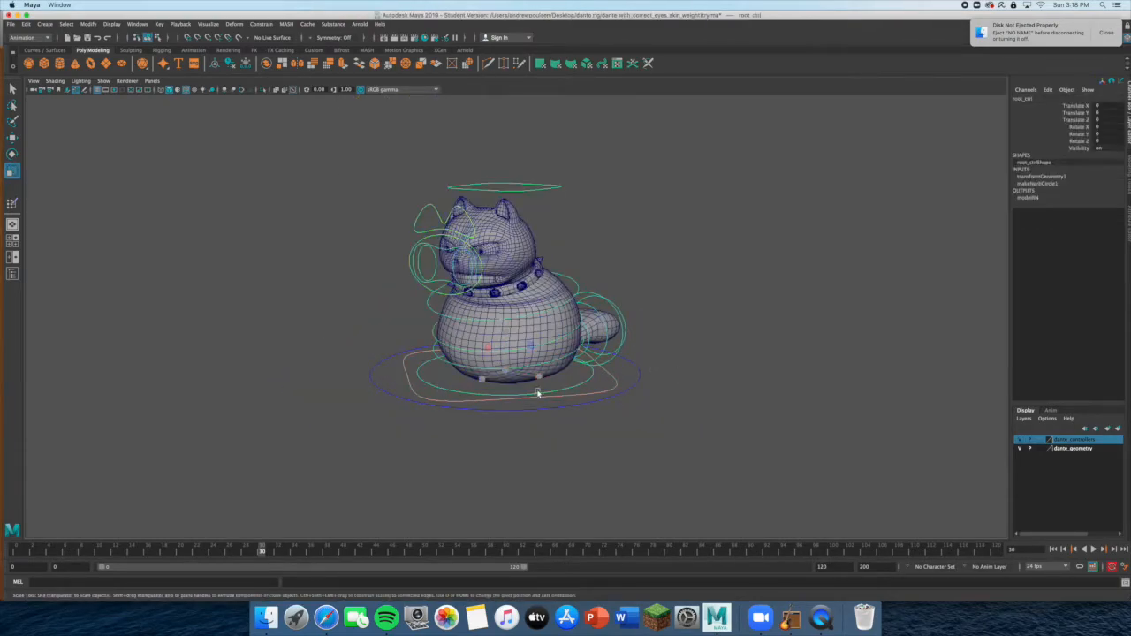
key("e")
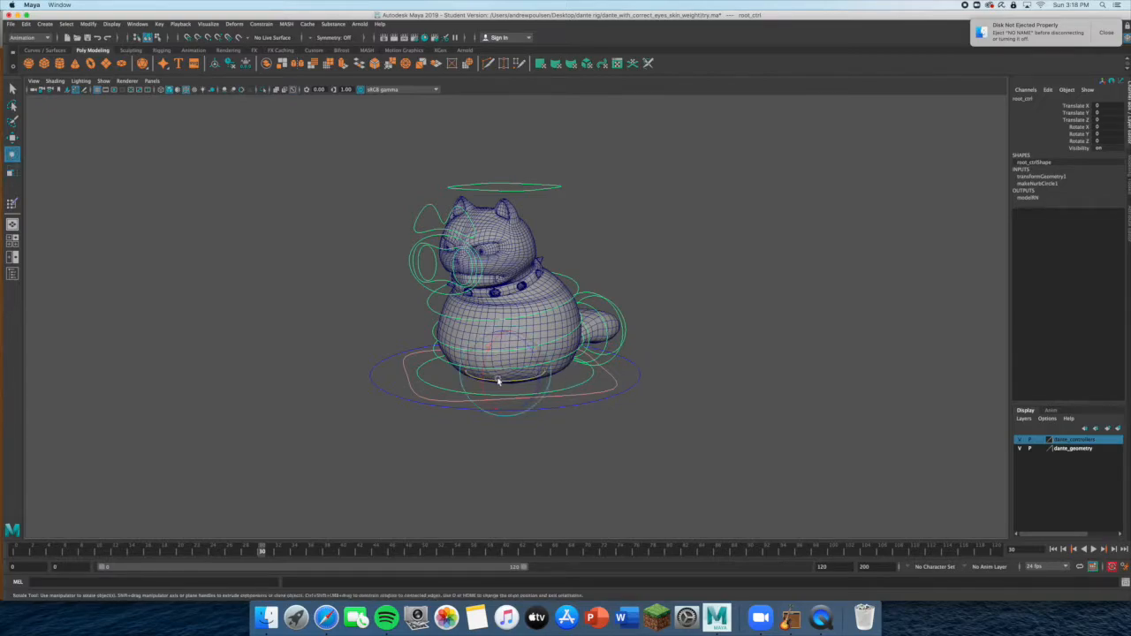
left_click_drag(500, 381, 575, 383)
left_click(450, 386)
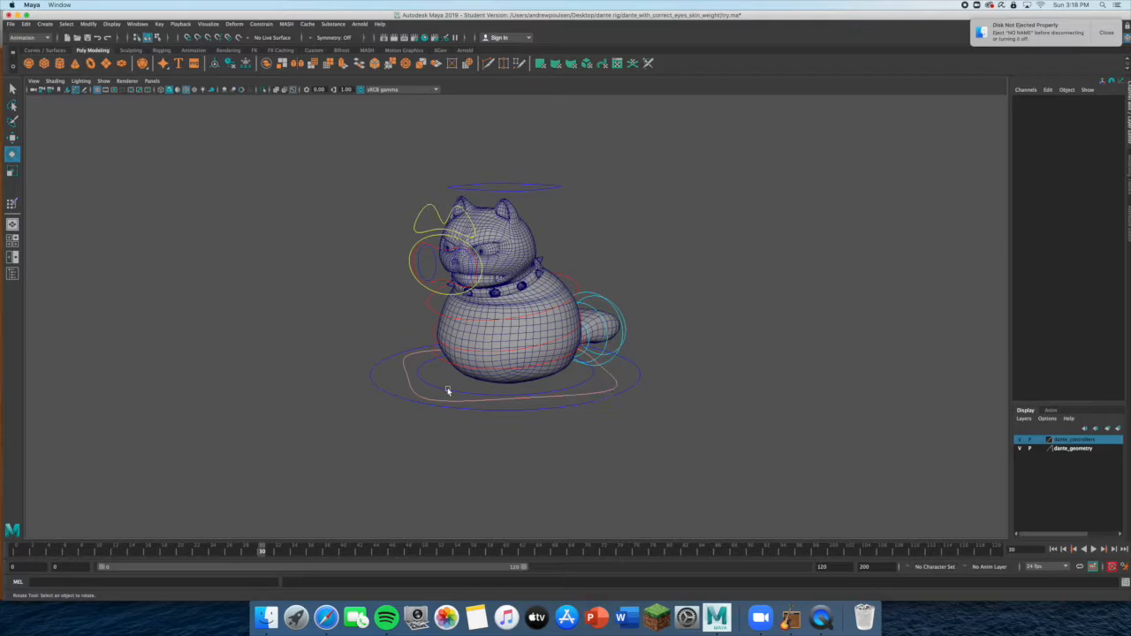
left_click(448, 390)
left_click_drag(510, 379, 601, 404)
left_click(588, 404)
left_click(562, 409)
left_click(644, 409)
Step: Try rotating the upper spine control FKSpine3, first twisting it about Y and separately tilting it about X, undoing both rotations
left_click_drag(540, 376, 516, 373, "alt")
scroll(509, 368, "up", 3)
scroll(510, 369, "up", 2)
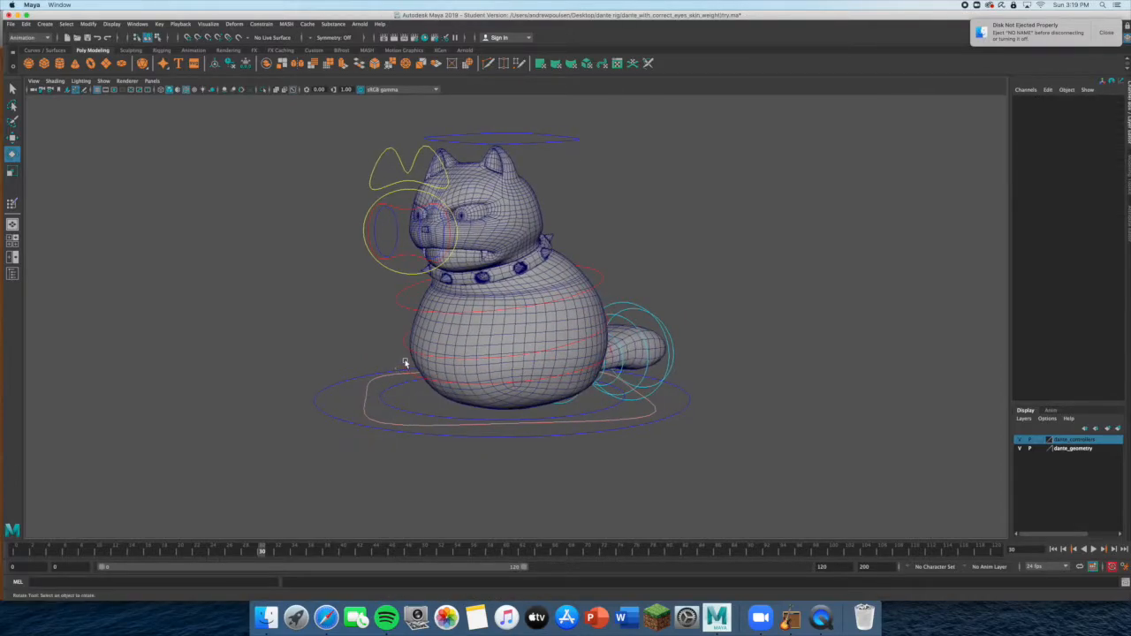
left_click_drag(405, 362, 402, 360, "alt")
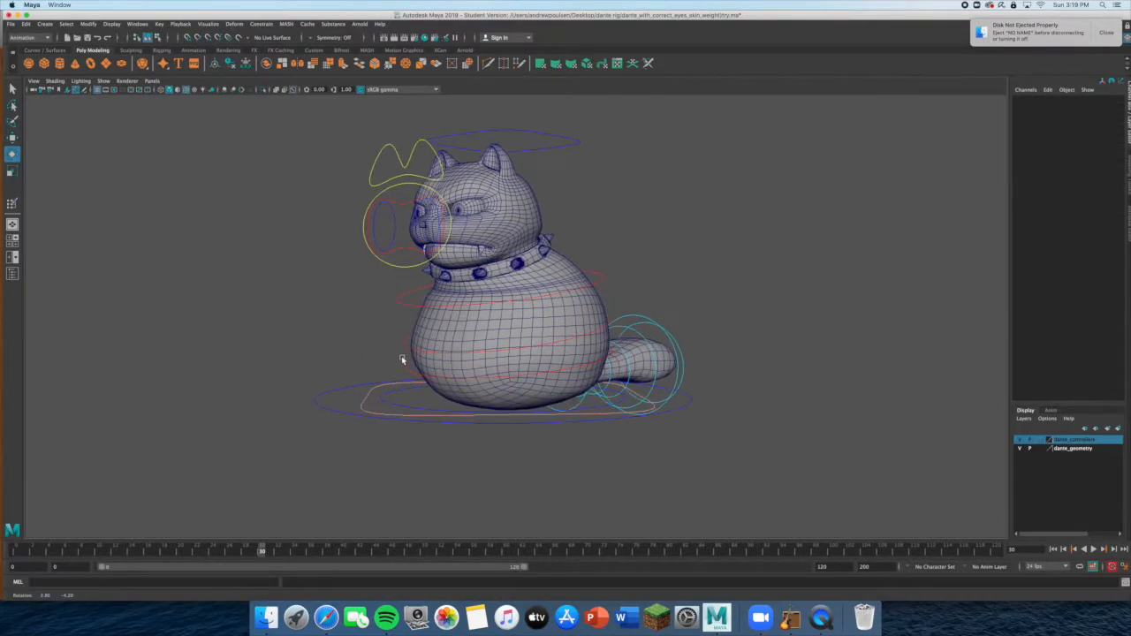
left_click(408, 305)
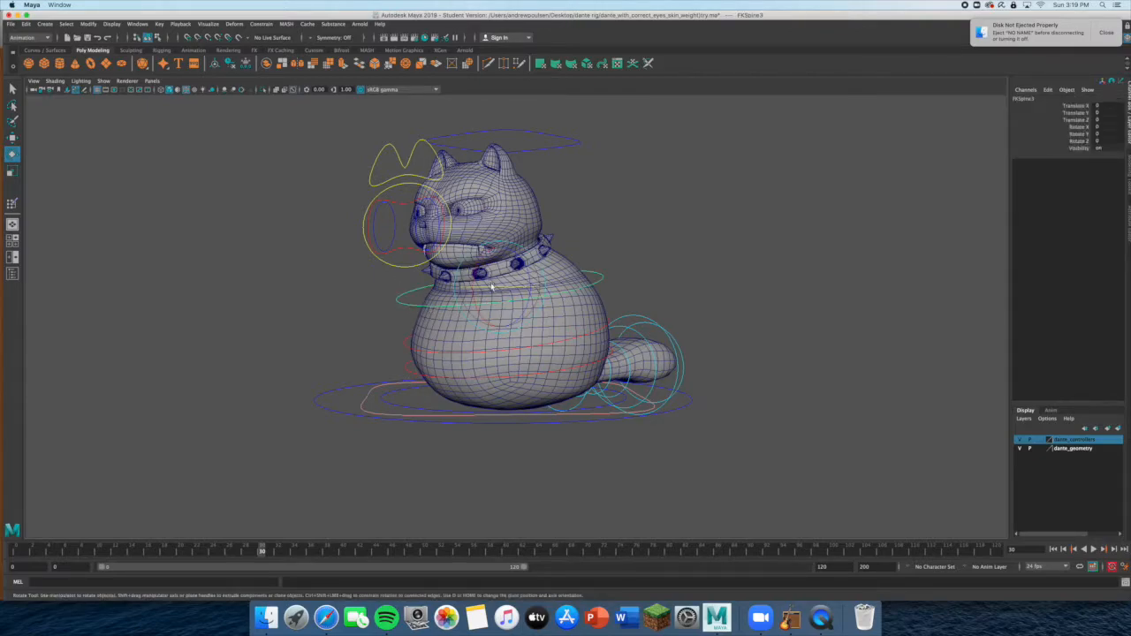
left_click_drag(480, 287, 391, 296)
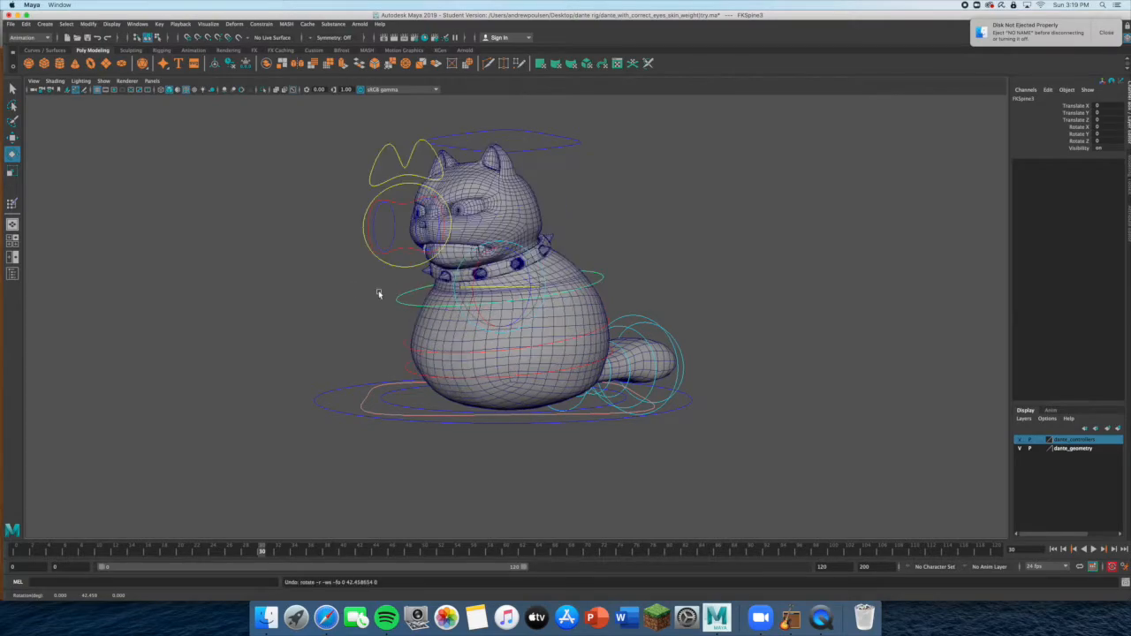
left_click(350, 290)
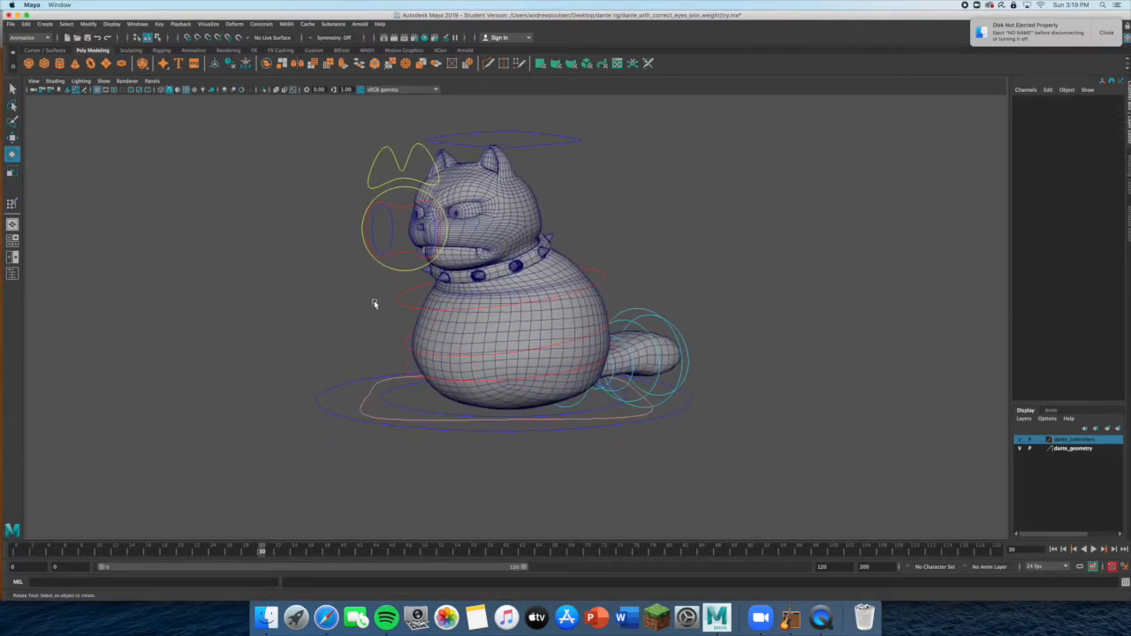
left_click(409, 309)
left_click_drag(473, 282, 493, 301)
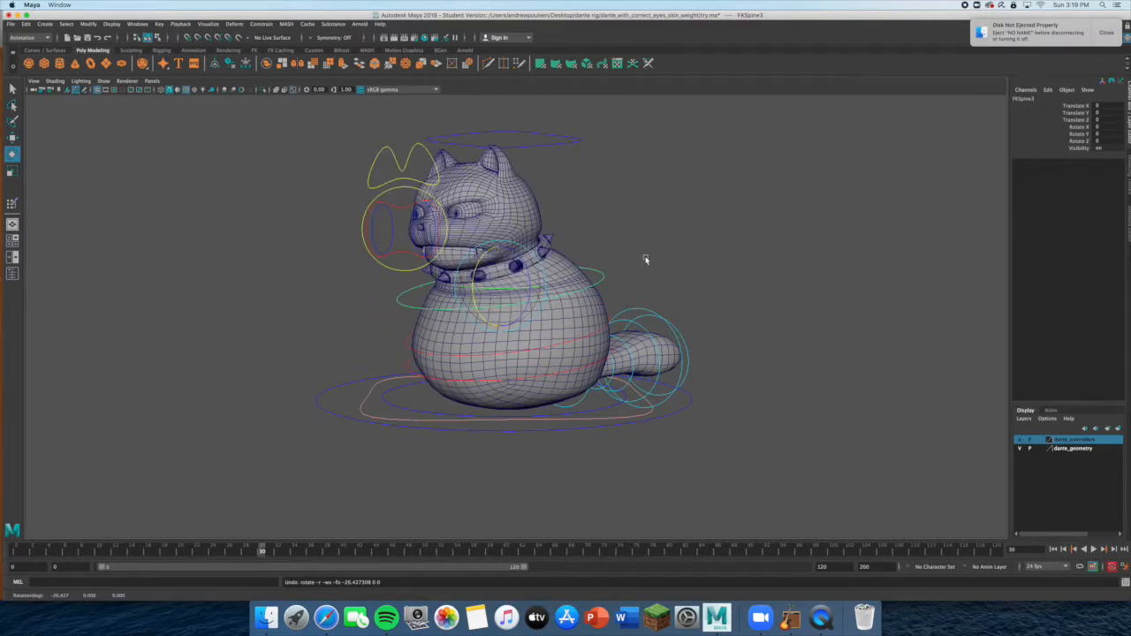
Step: Try rotating the middle and lower spine controls one after the other, undoing each rotation
left_click(399, 345)
left_click(406, 344)
left_click_drag(512, 338, 475, 328)
key("super+z")
left_click(394, 360)
left_click(409, 365)
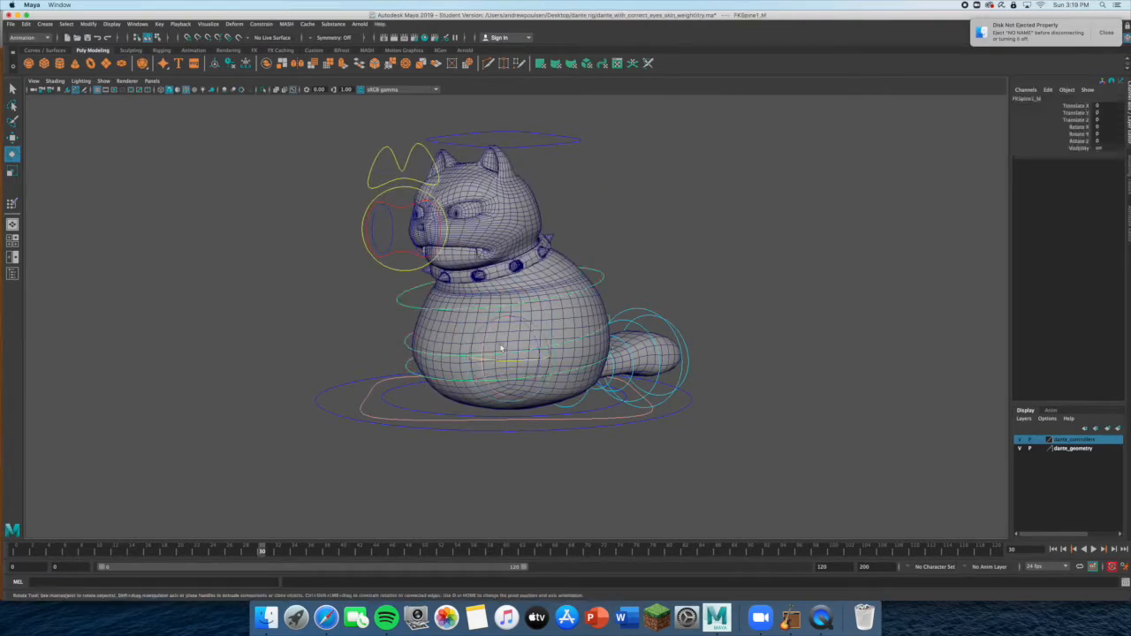
left_click_drag(502, 352, 532, 367)
key("super+z")
left_click(361, 339)
Step: Select all the tail controls, try rotating them about 21.6 degrees in X to curl the tail upward, and undo the rotation
left_click_drag(638, 345, 583, 348, "alt")
middle_click_drag(583, 349, 478, 305, "alt")
left_click_drag(478, 305, 550, 346, "alt")
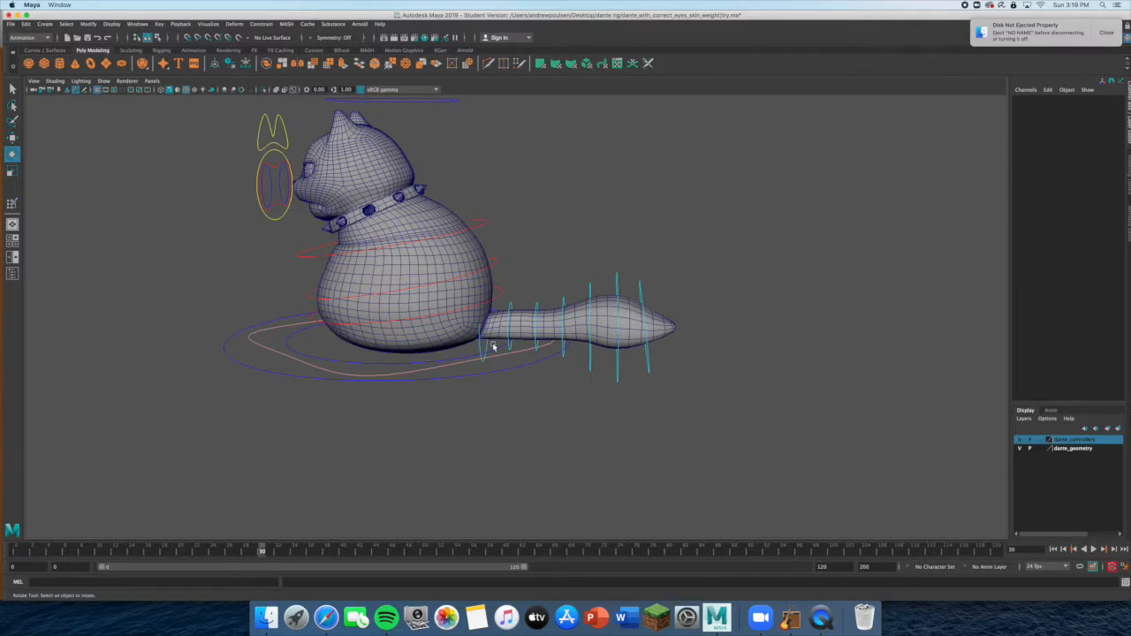
left_click_drag(493, 345, 523, 352, "alt")
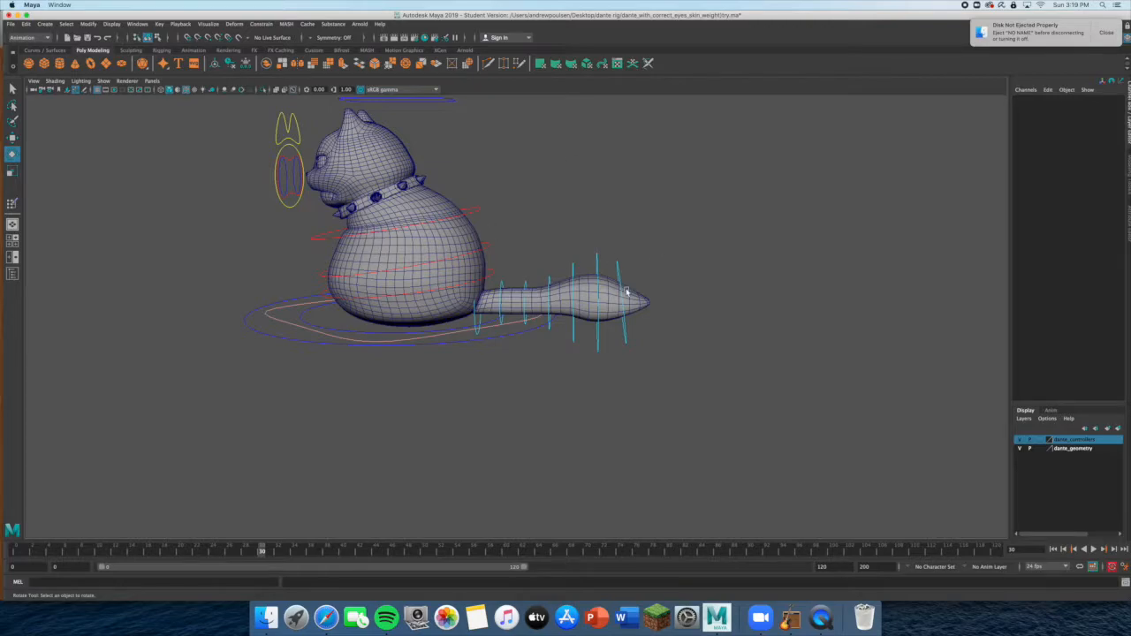
key("q")
left_click(474, 323)
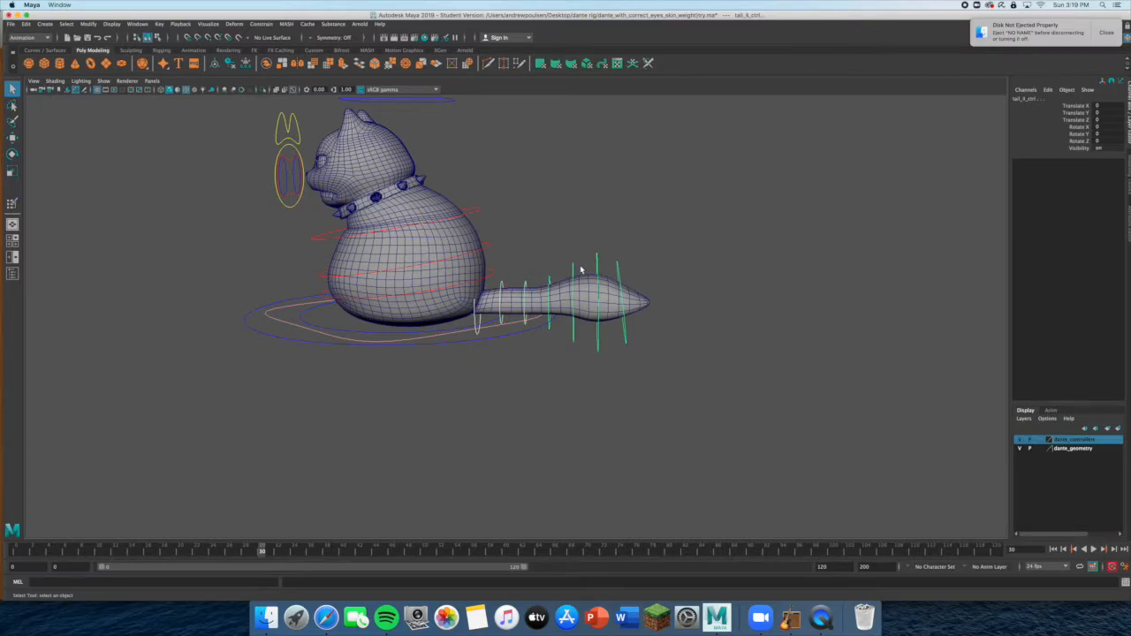
left_click(573, 271, "shift")
left_click(620, 278, "shift")
key("e")
left_click_drag(619, 265, 595, 261)
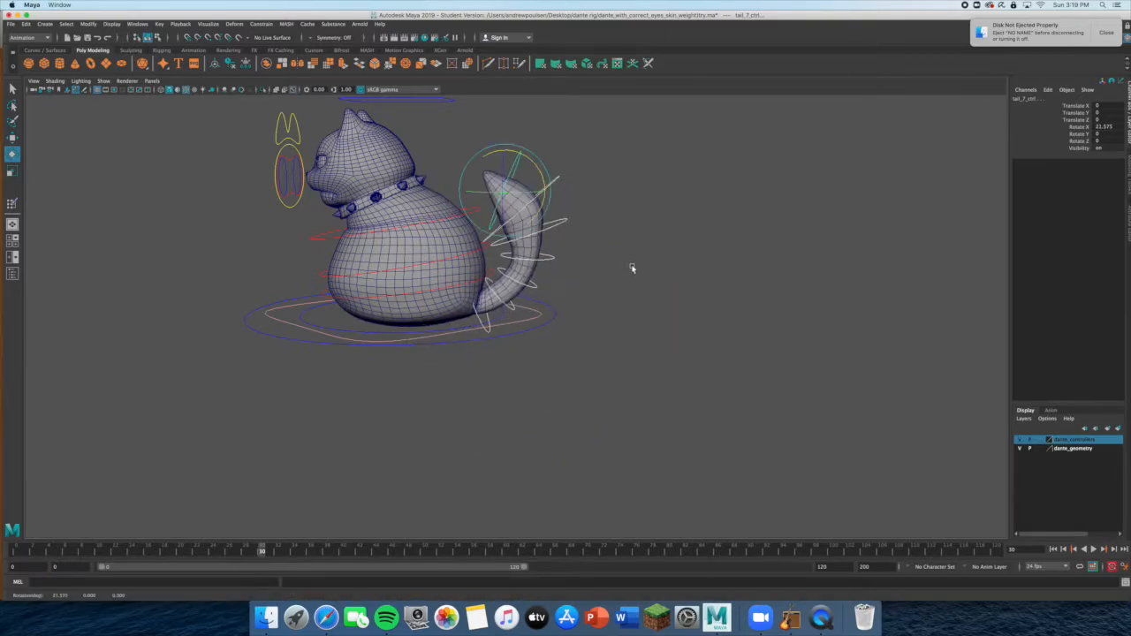
key("super+z")
left_click(576, 214)
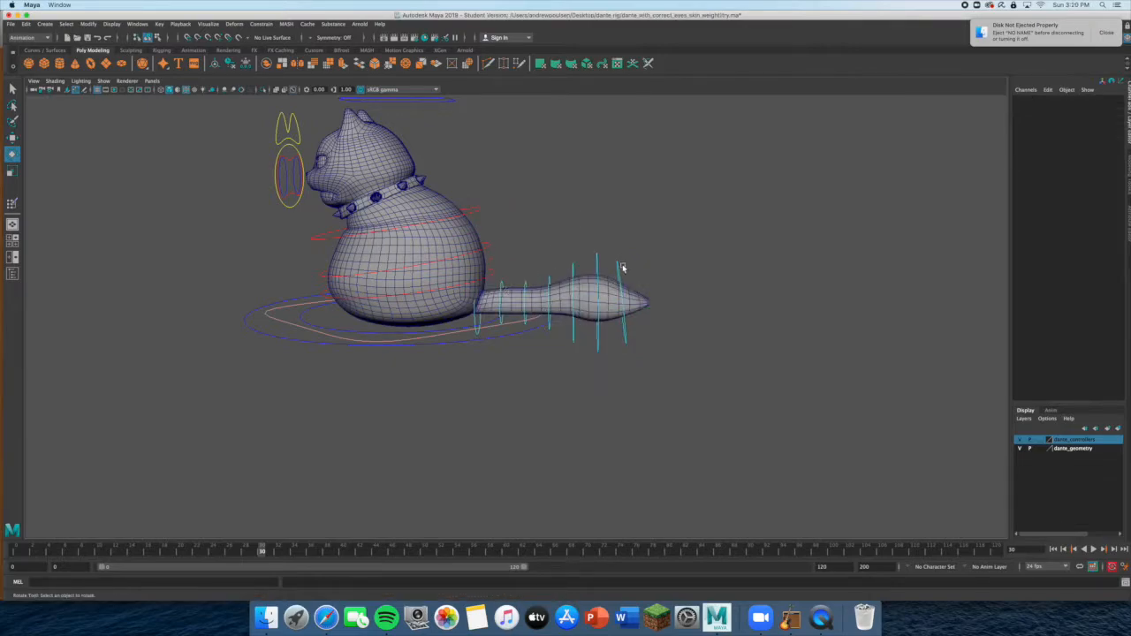
Step: Try flattening the character by lowering the squash-and-stretch control above the head to Translate Y -0.5, and undo it
left_click_drag(509, 234, 504, 316, "alt")
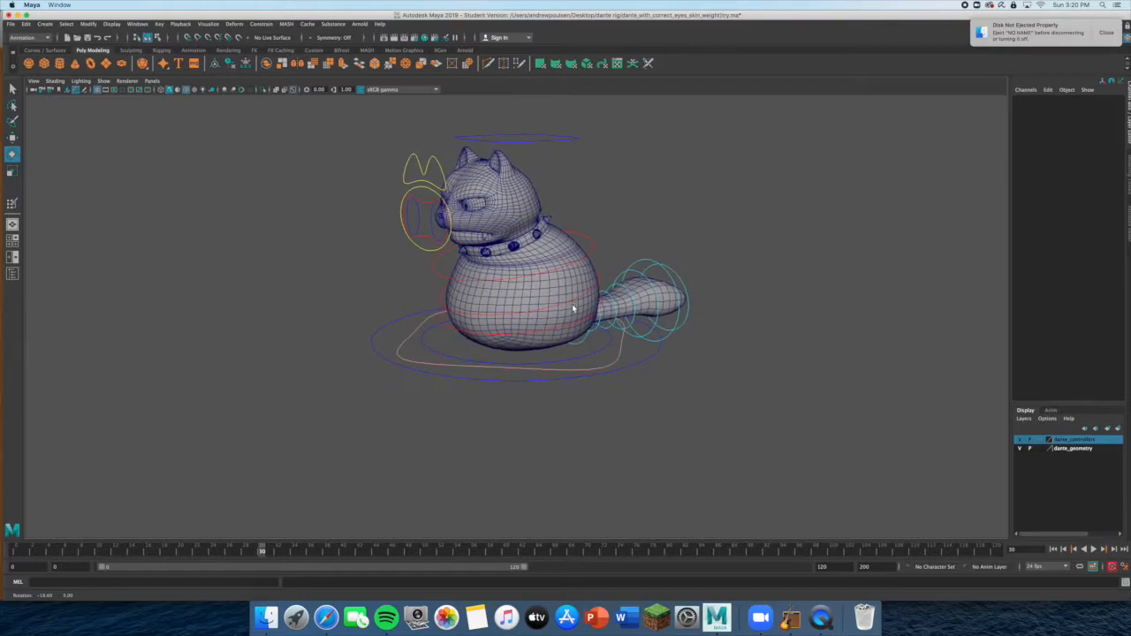
left_click_drag(497, 357, 618, 232, "alt")
left_click(533, 175)
key("w")
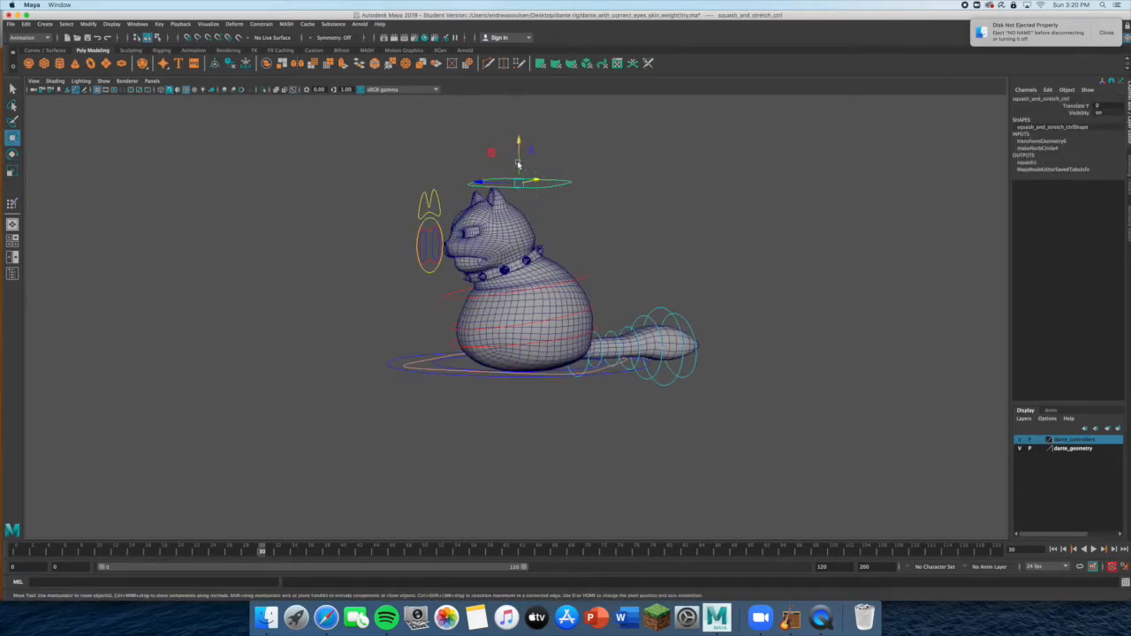
scroll(580, 220, "down", 3)
left_click_drag(519, 187, 502, 228)
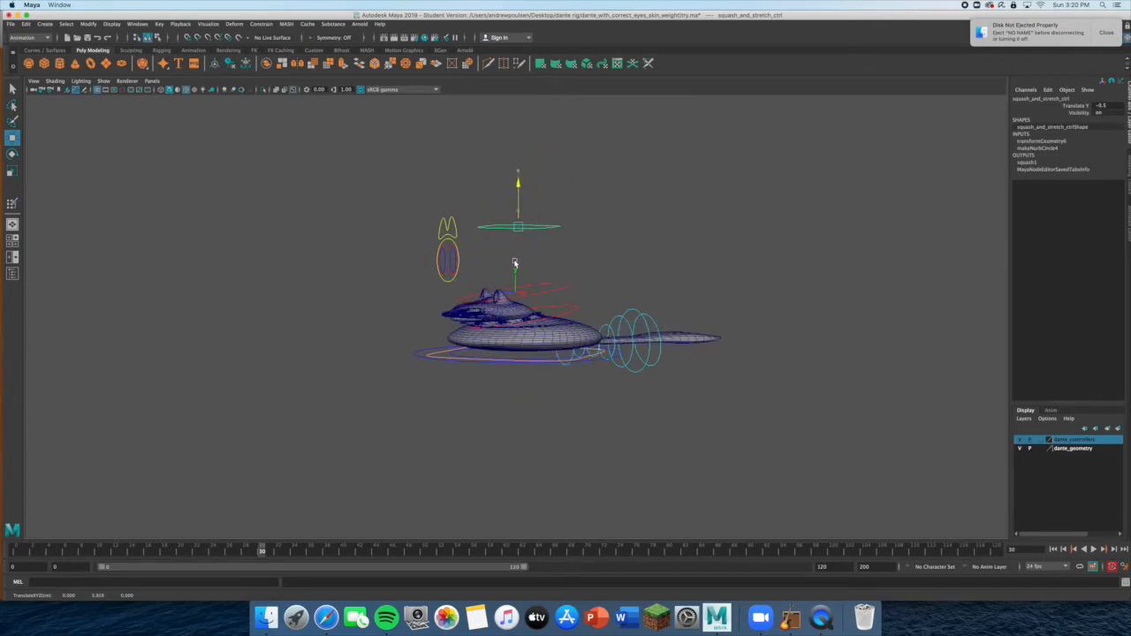
key("ctrl+z")
Step: Try a milder squash by lowering the squash-and-stretch control to about -0.2 in Translate Y, and undo it
left_click_drag(590, 276, 608, 285, "alt")
scroll(603, 277, "up", 4)
middle_click_drag(528, 258, 552, 288, "alt")
left_click_drag(553, 289, 476, 258, "alt")
left_click(456, 239)
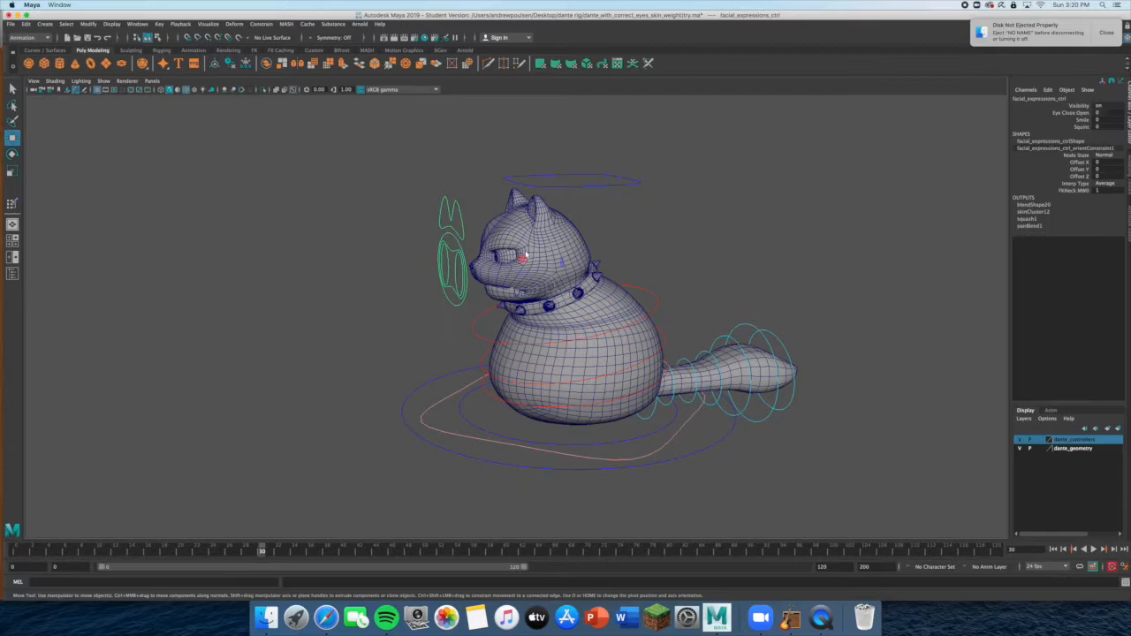
left_click(579, 184)
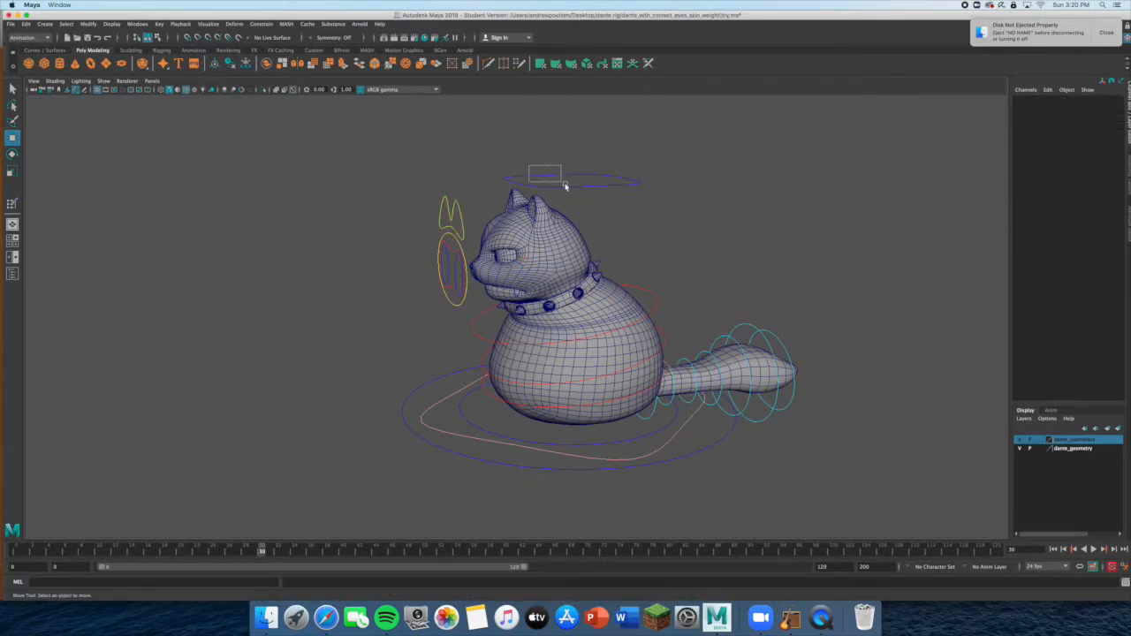
left_click(567, 180)
left_click_drag(570, 159, 580, 206)
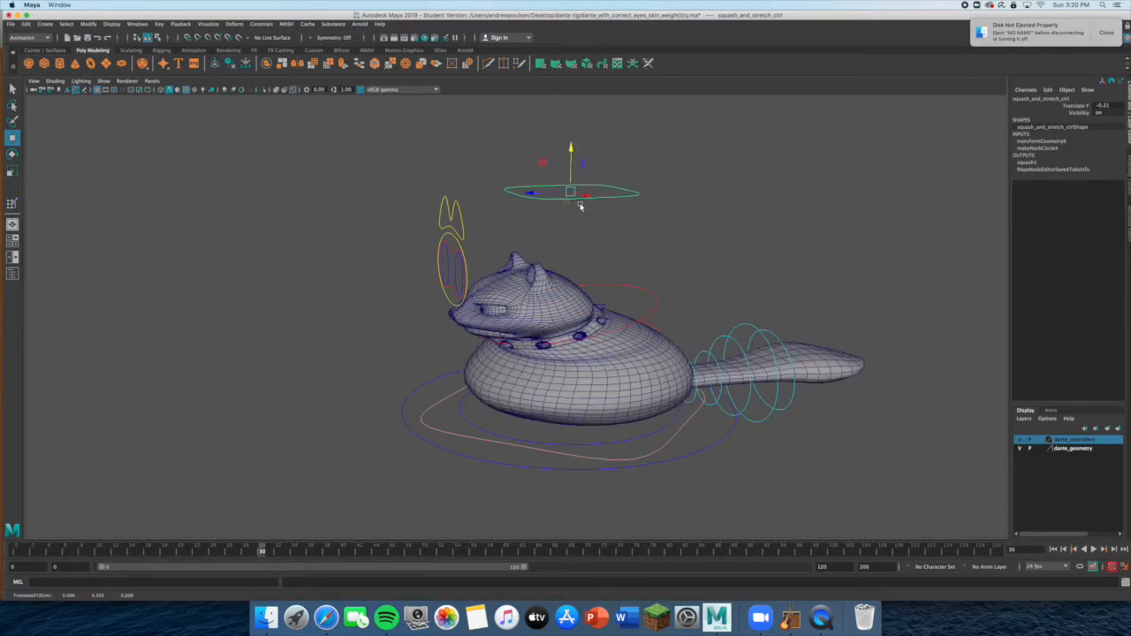
key("super+z")
left_click(681, 229)
Step: Set Ear Wiggle to -1 on the ear-shaped control in front of the head
left_click_drag(499, 278, 521, 259, "alt")
scroll(487, 188, "down", 2)
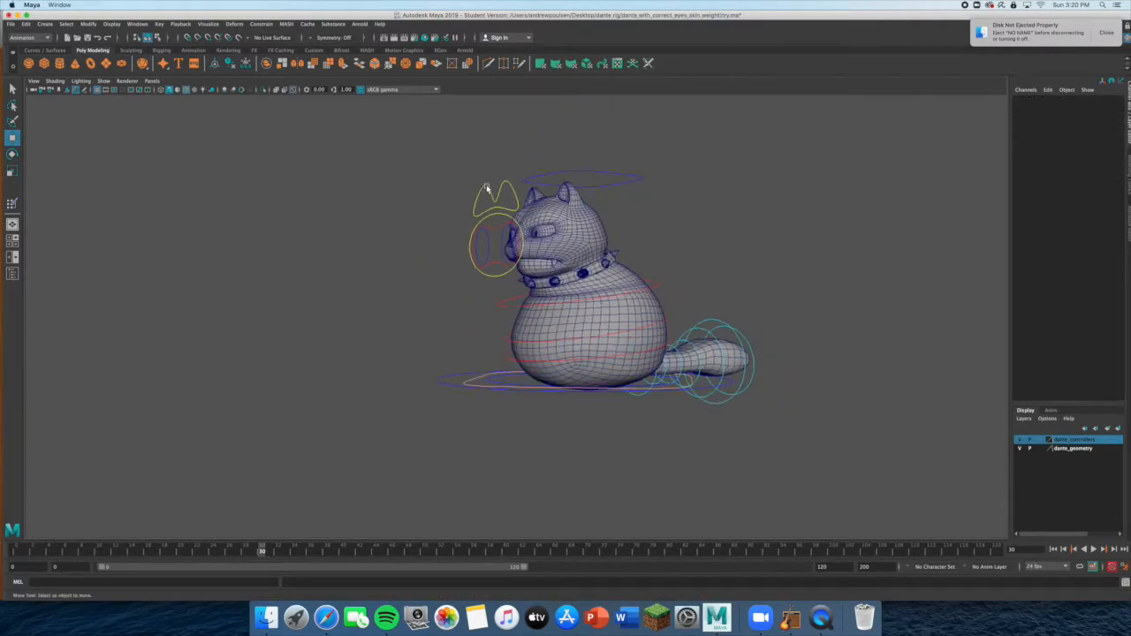
scroll(470, 206, "up", 3)
left_click(460, 194)
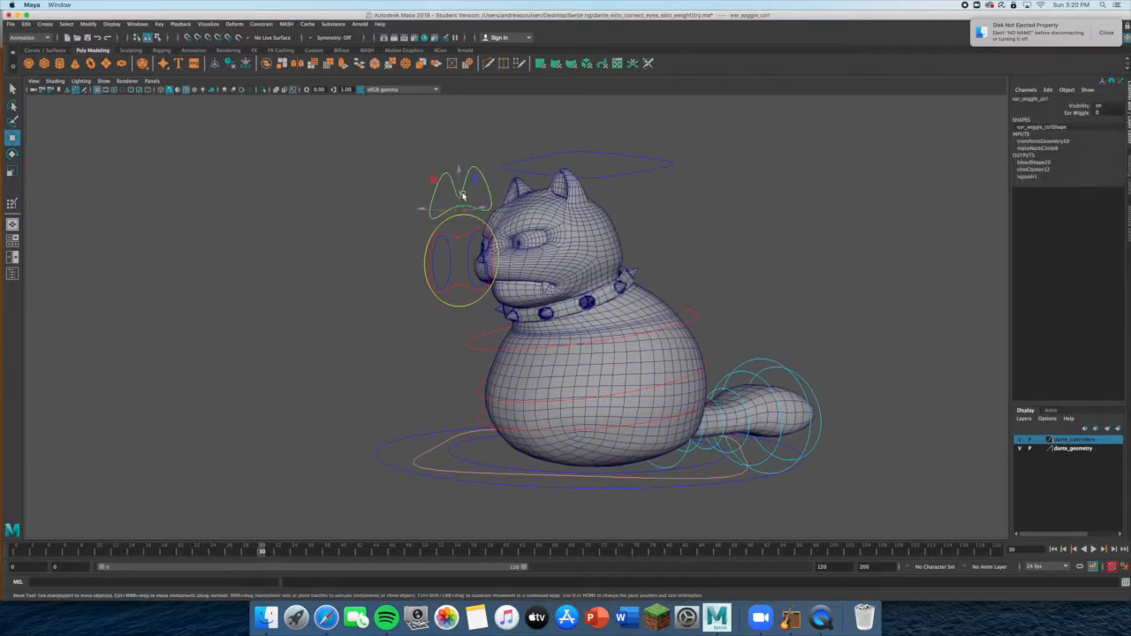
key("e")
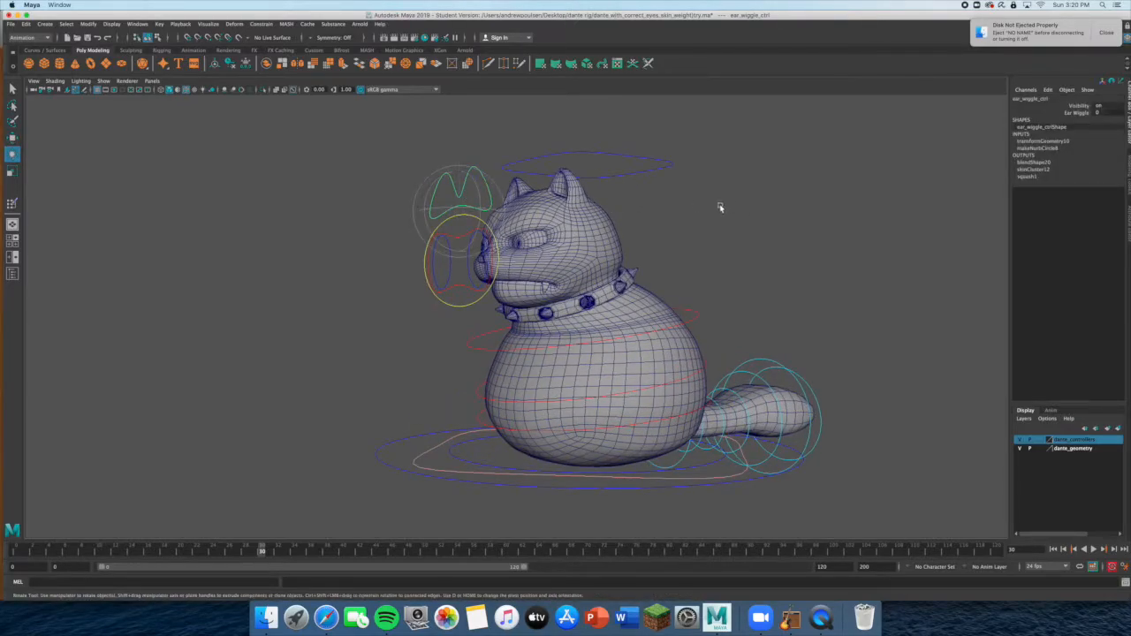
key("q")
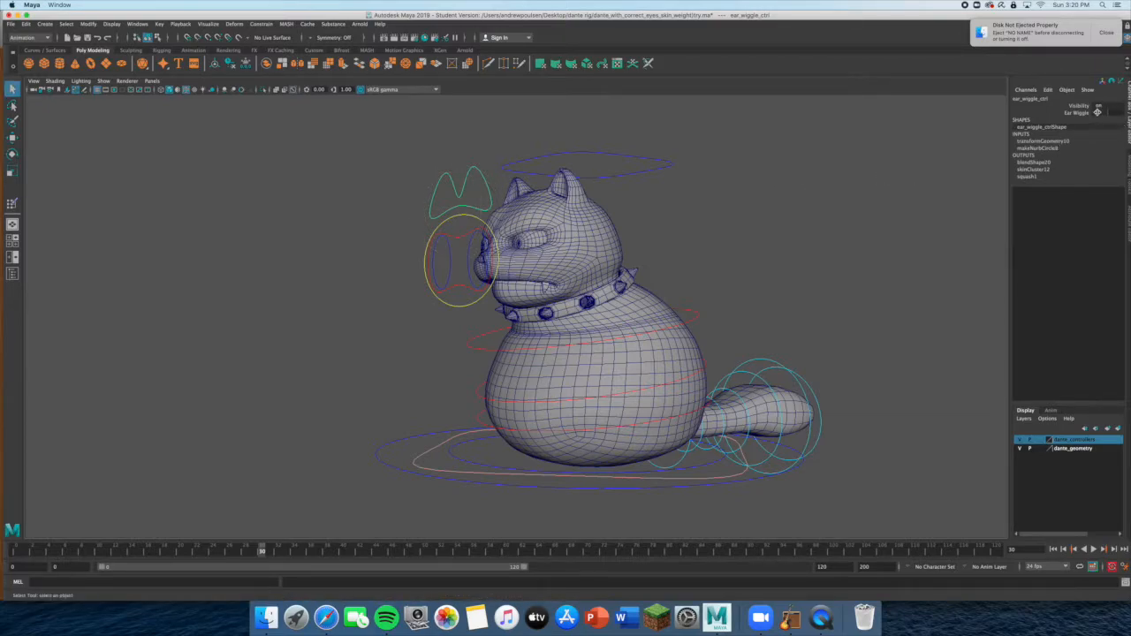
left_click_drag(1098, 112, 1108, 112, "ctrl")
double_click(1101, 112)
type("-1")
key("Return")
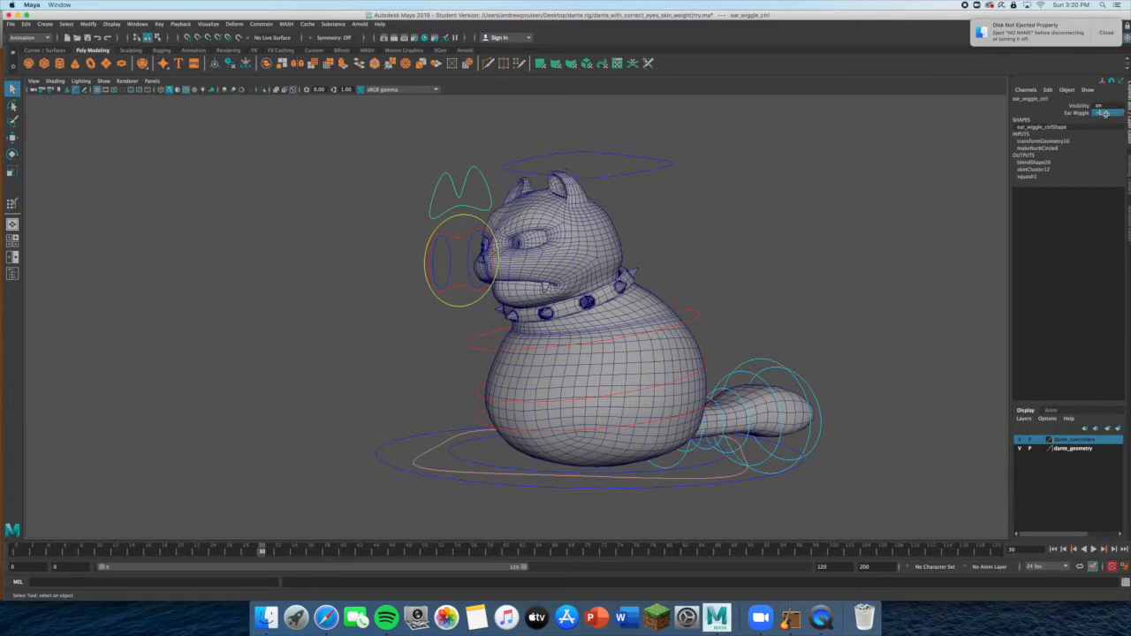
Step: Try Ear Wiggle at 1, reset it to 0, and deselect the ear control
left_click_drag(651, 229, 685, 232, "alt")
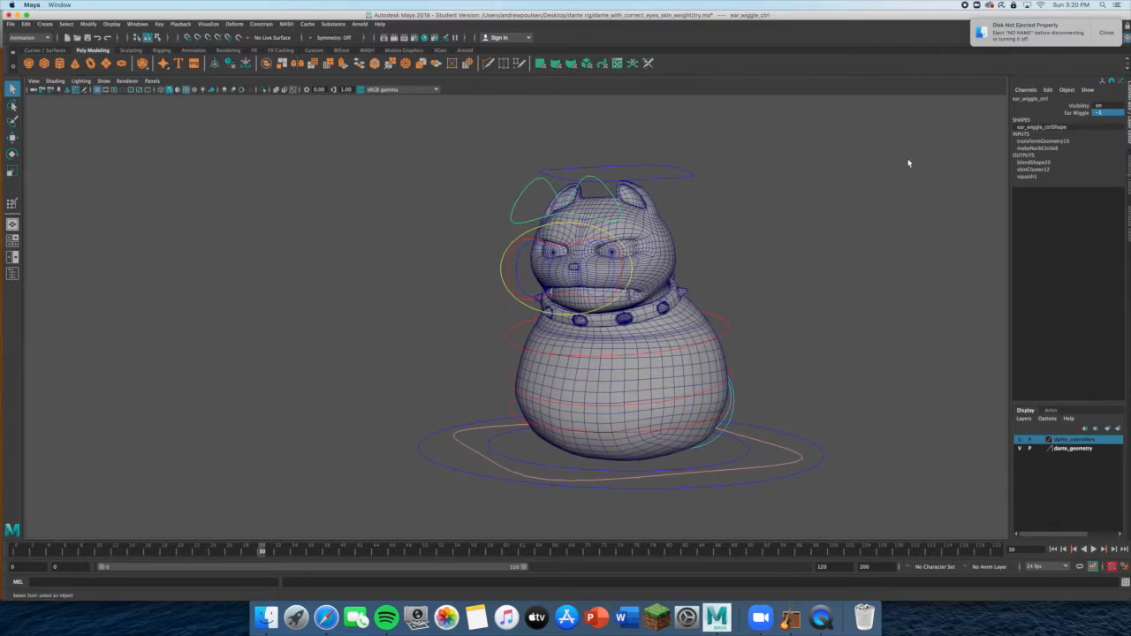
double_click(1107, 113)
type("1")
key("Return")
double_click(1108, 113)
type("0")
key("Return")
left_click(915, 203)
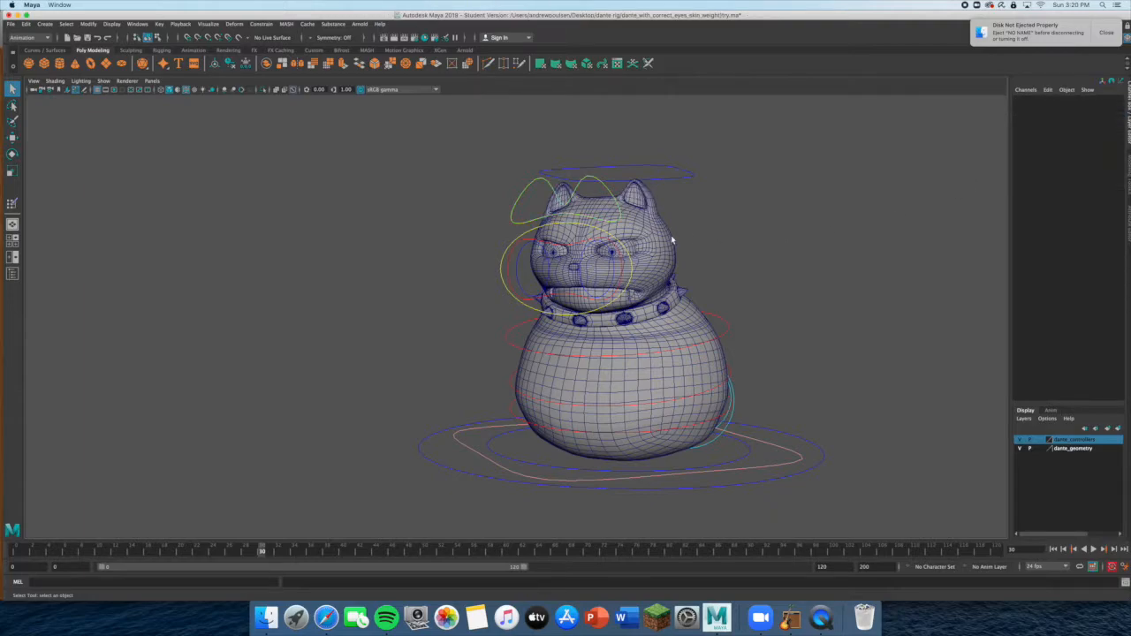
Step: Select the facial expressions control and set Eye Close Open to 1, undoing and redoing the change to compare the eyes
left_click_drag(672, 239, 477, 225, "alt")
left_click(474, 223)
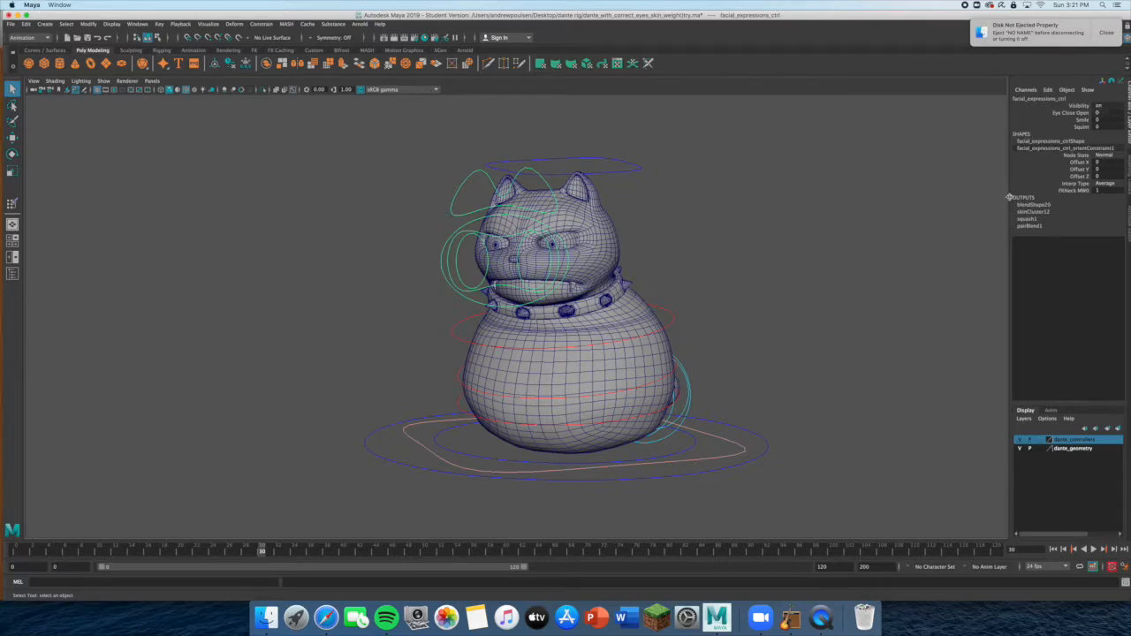
left_click(1096, 113)
type("1")
key("Return")
key("super+z")
key("super+shift+z")
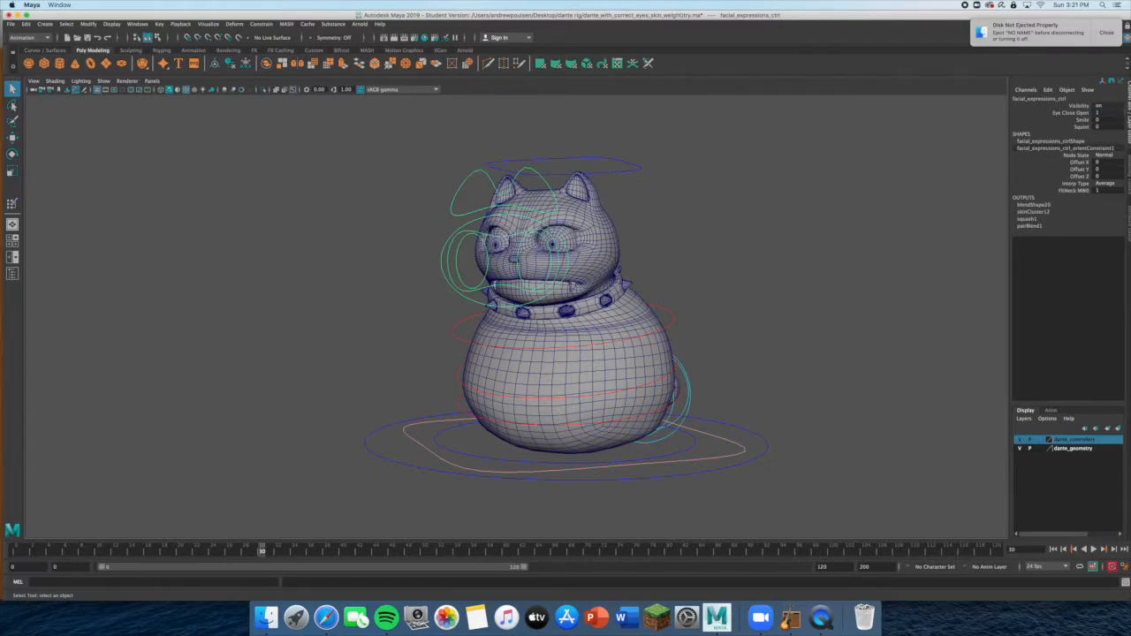
Step: Close the eyes by setting Eye Close Open to -1, and reset the attribute to 0
left_click(1097, 113)
type("-1")
key("Return")
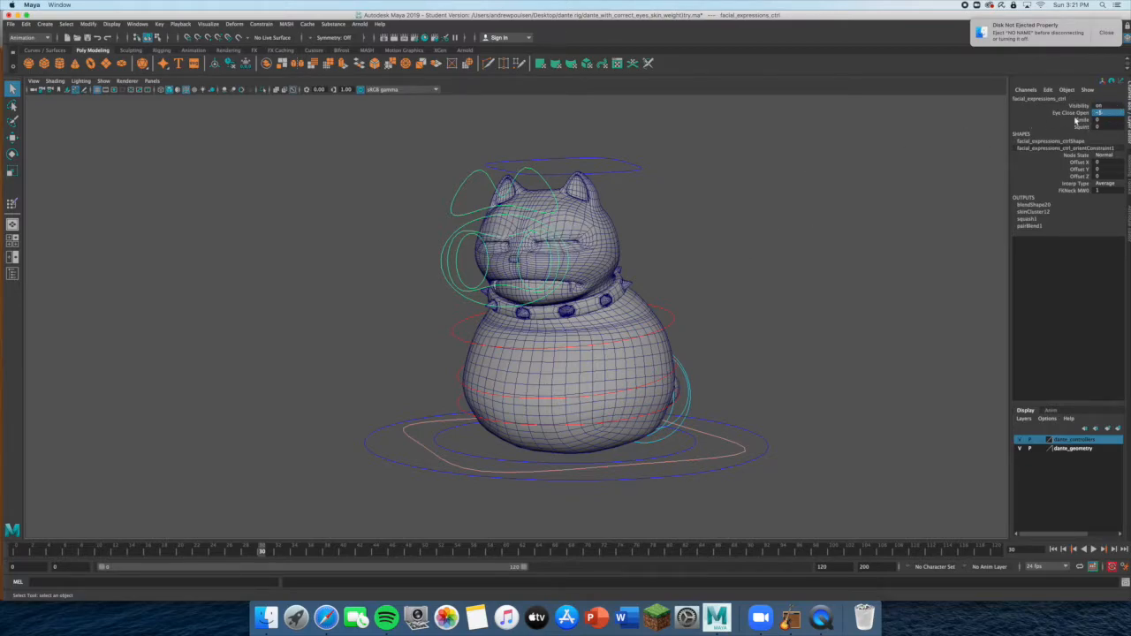
left_click(1103, 114)
type("0")
key("Return")
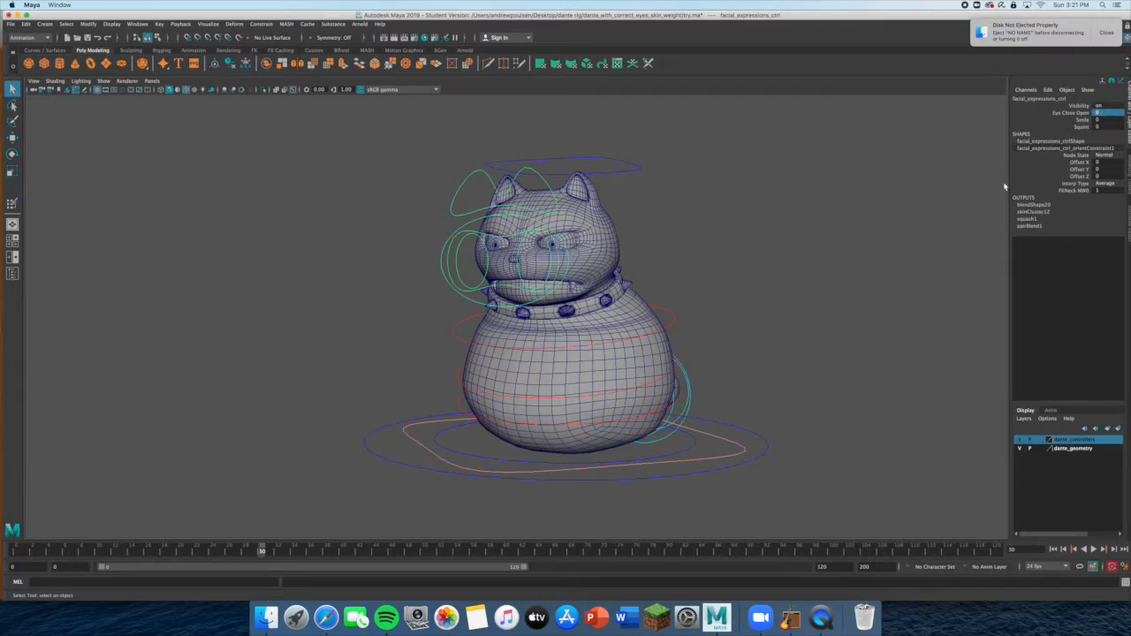
Step: Try Smile at 1 on the facial expressions control, and reset the attribute to 0
left_click(1088, 120)
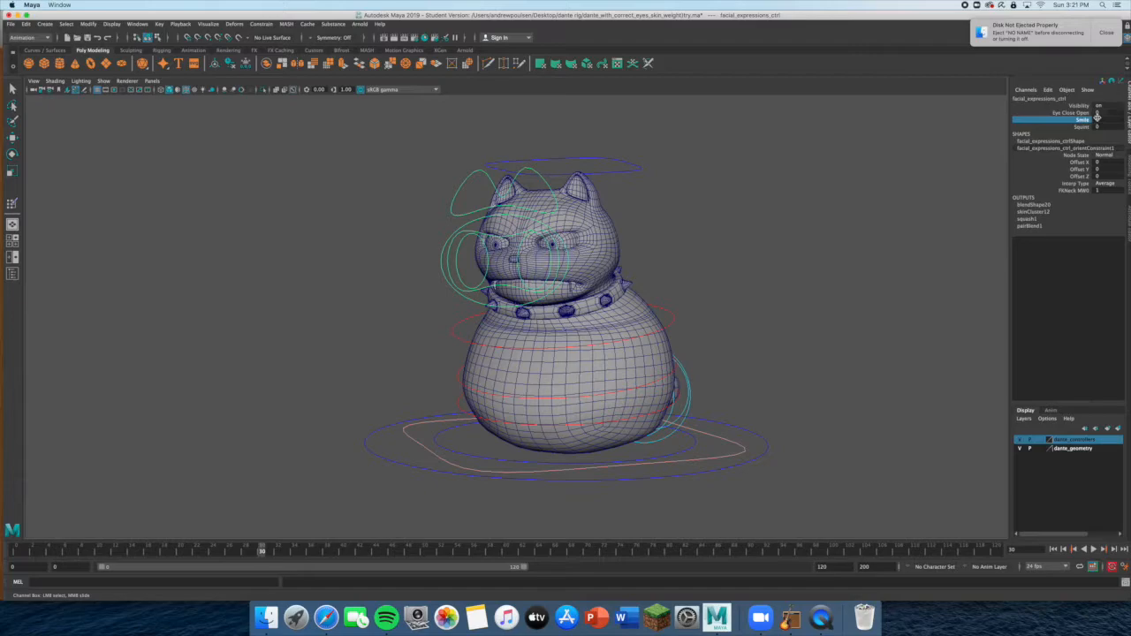
left_click(1098, 119)
type("1")
key("Return")
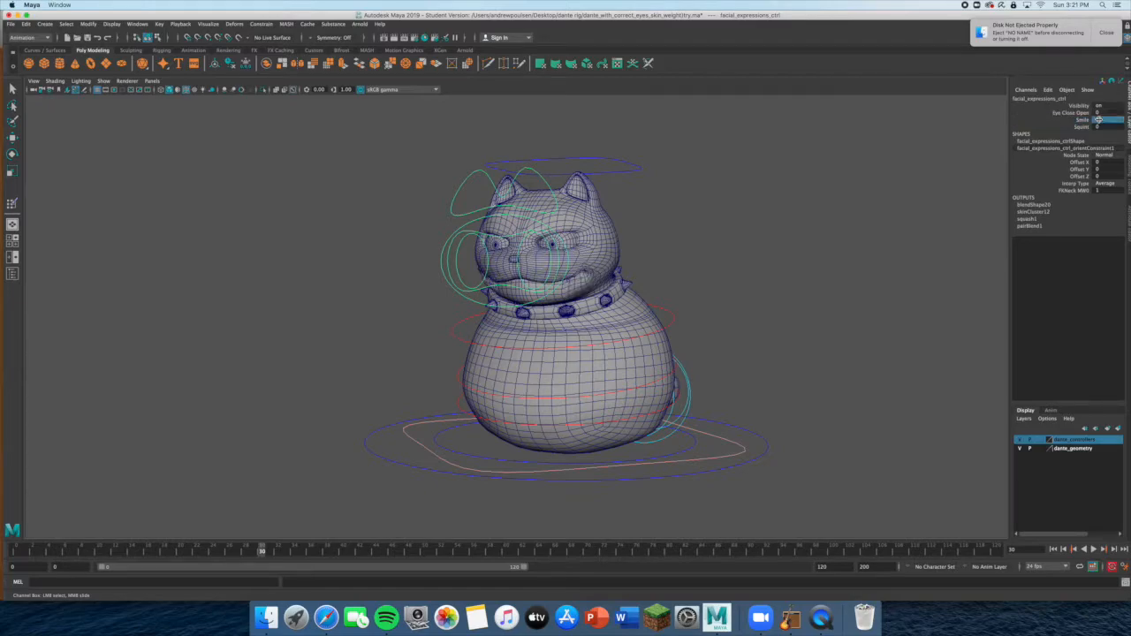
mouse_move(836, 281)
left_mouse_down("alt")
mouse_move(882, 253)
mouse_move(835, 279)
left_mouse_up("alt")
double_click(1101, 119)
type("0")
key("Return")
Step: Try Squint at 1 on the facial expressions control, reset it to 0, and deselect the control
left_click(1091, 128)
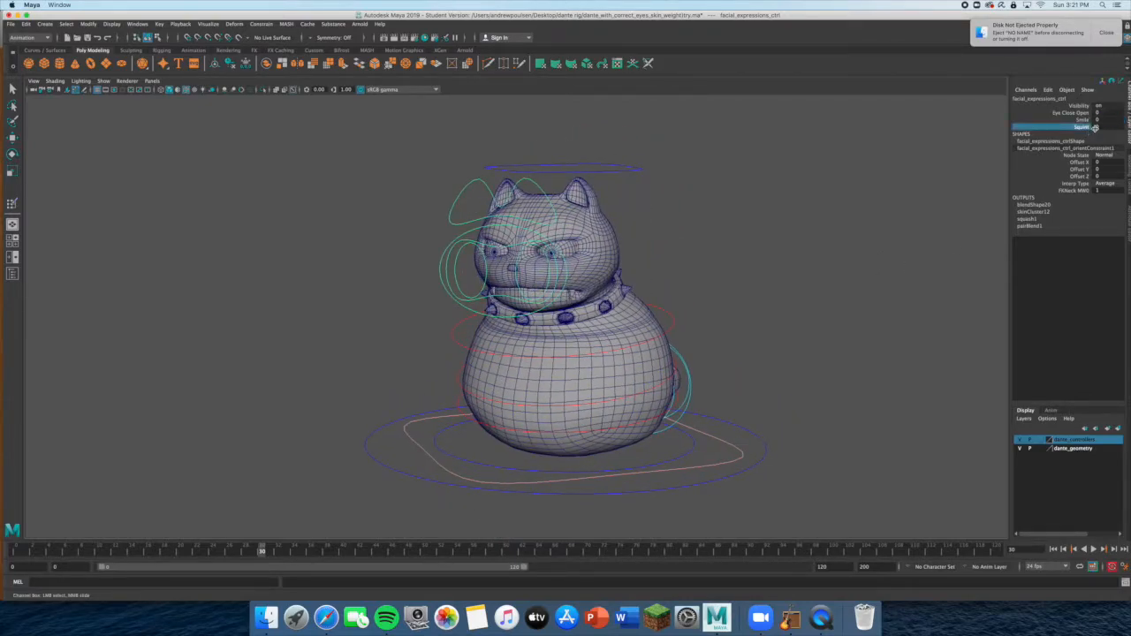
double_click(1096, 127)
type("0")
key("Return")
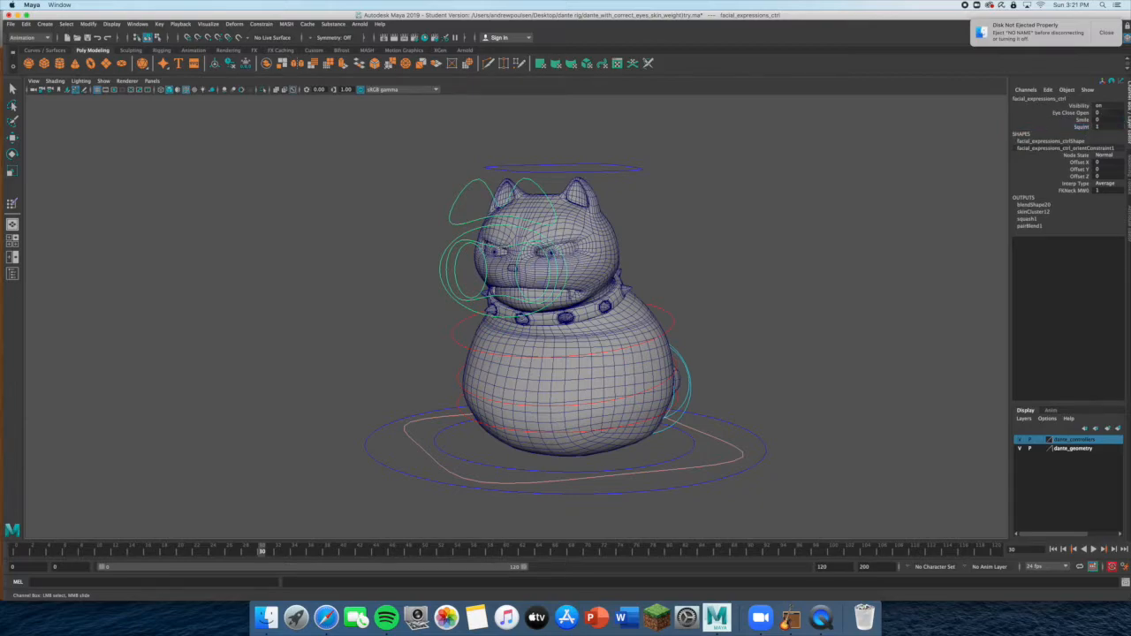
type("0")
key("Return")
left_click(816, 208)
Step: Try moving the right eye control and the shared two-eye control sideways in front of the face, undoing each move
left_click_drag(816, 207, 751, 251, "alt")
left_click_drag(446, 258, 538, 281, "alt")
left_click(446, 269)
key("w")
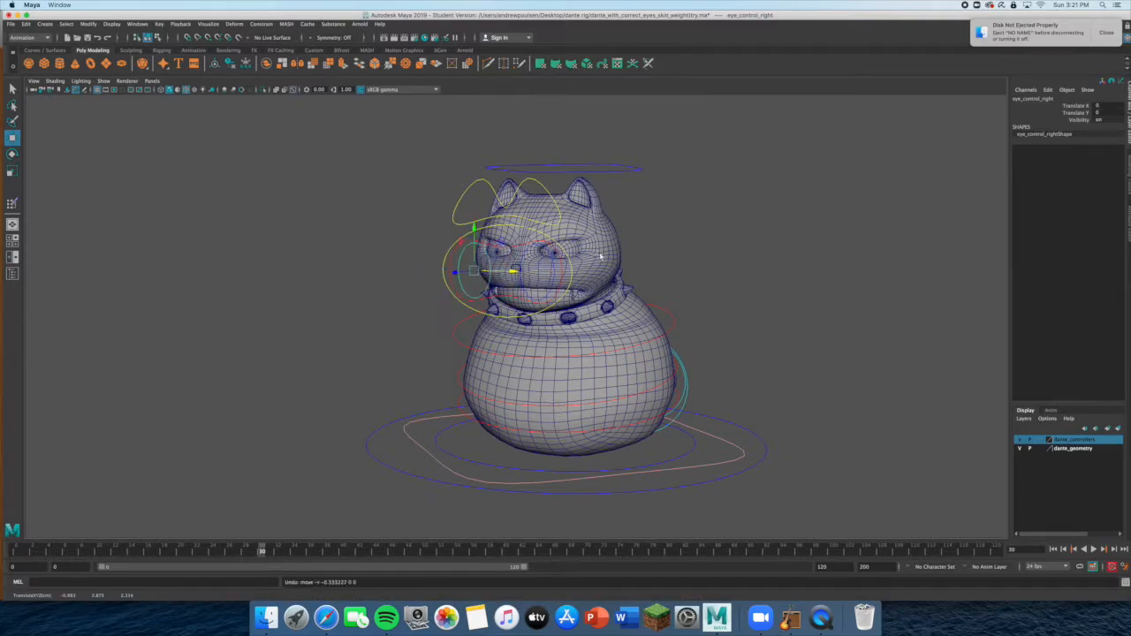
left_click(547, 267)
left_click(563, 270)
mouse_move(567, 272)
left_mouse_down()
mouse_move(579, 272)
mouse_move(570, 272)
left_mouse_up()
key("super+z")
left_click(646, 259)
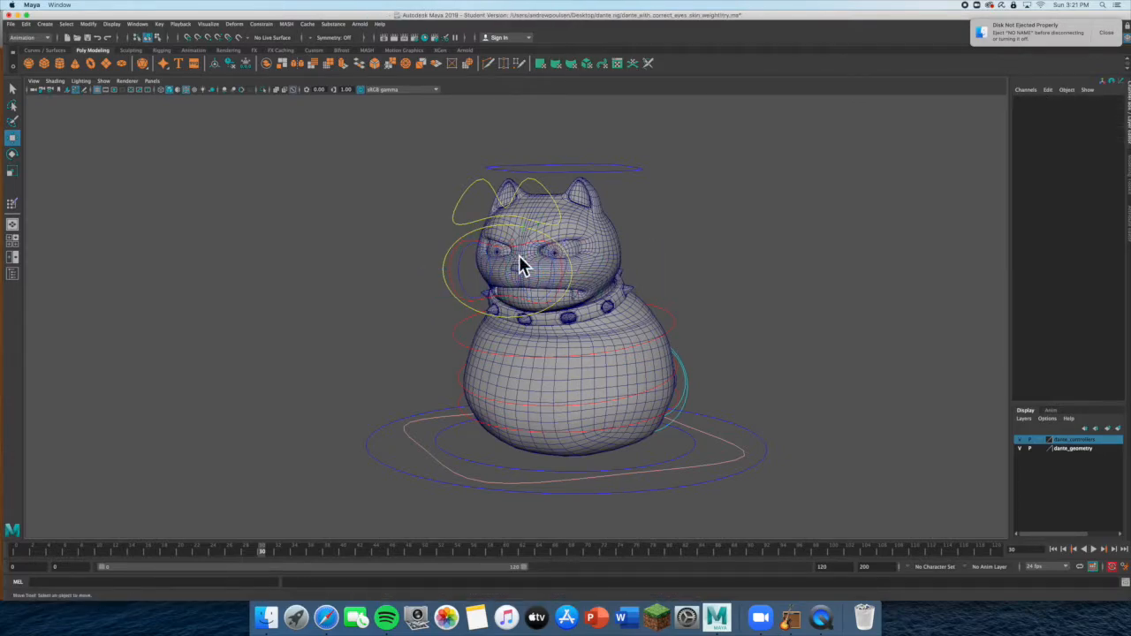
left_click(473, 244)
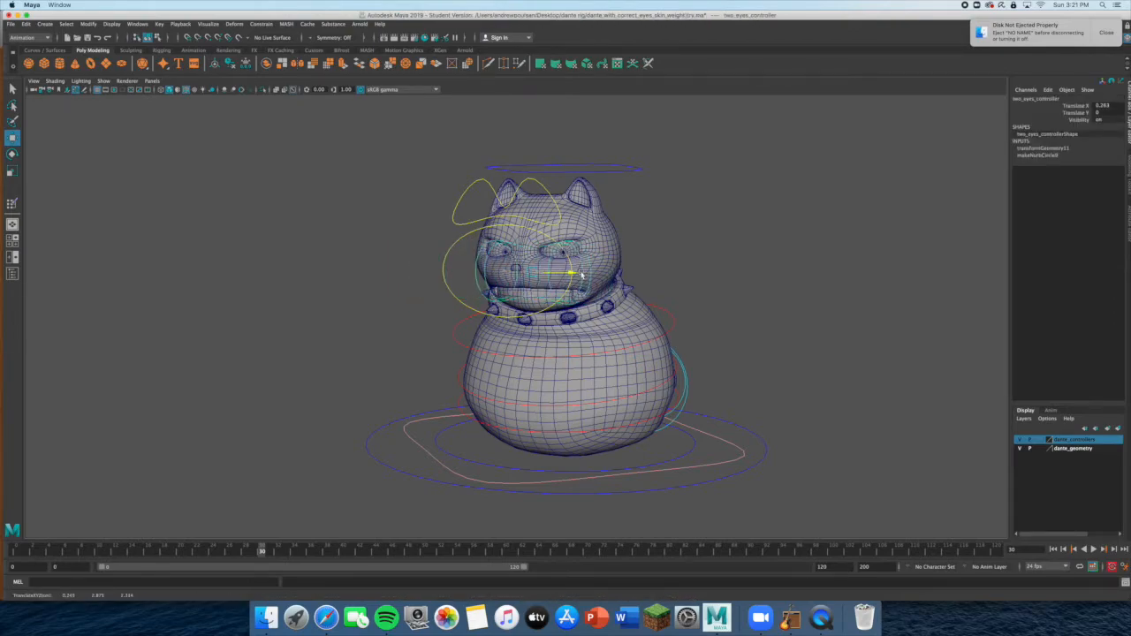
left_click(580, 266)
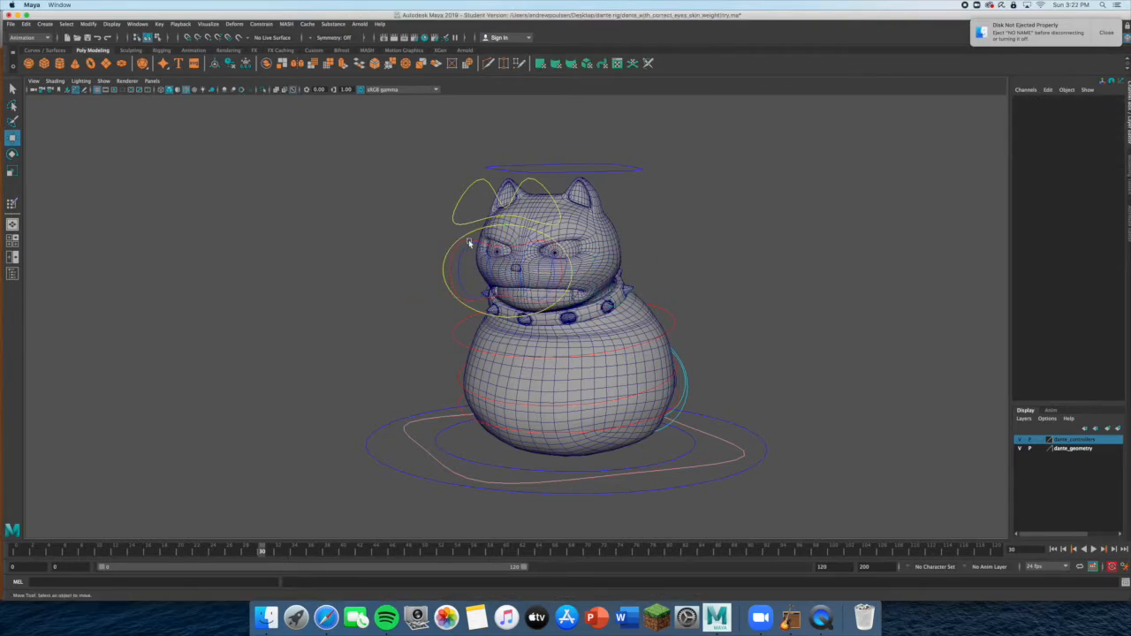
Step: Rotate the uppermost spine control, just below the collar, about 106 degrees around Y to turn the head and upper body
left_click(592, 336)
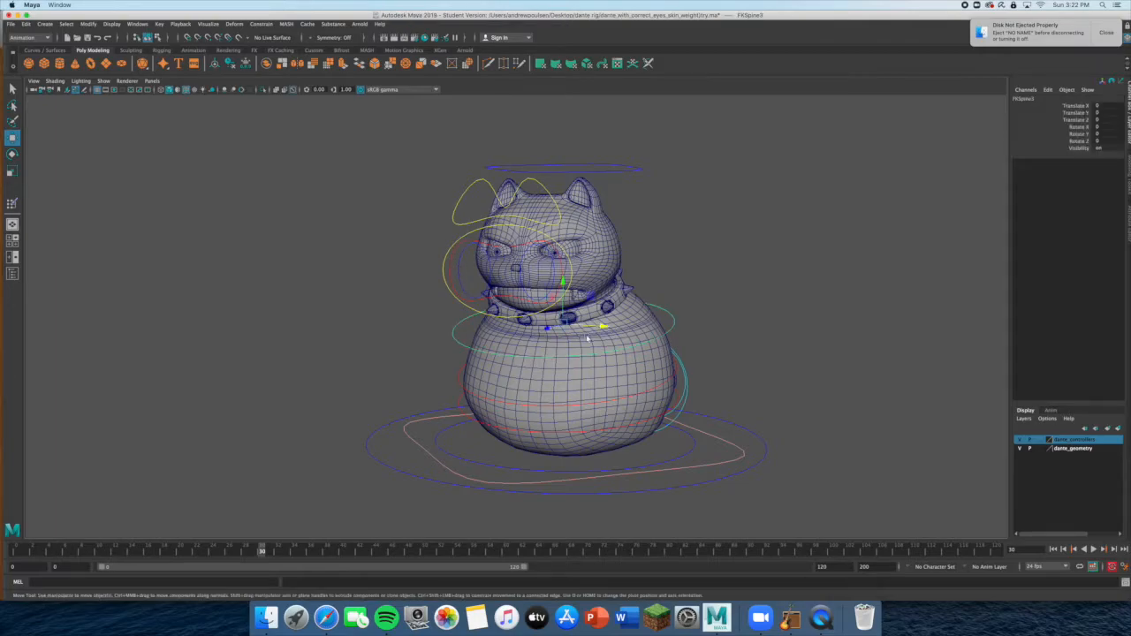
key("e")
left_click_drag(560, 332, 666, 309)
Step: Try moving the two-eye control along X in both directions on the turned head, and undo the eye moves
left_click(607, 255)
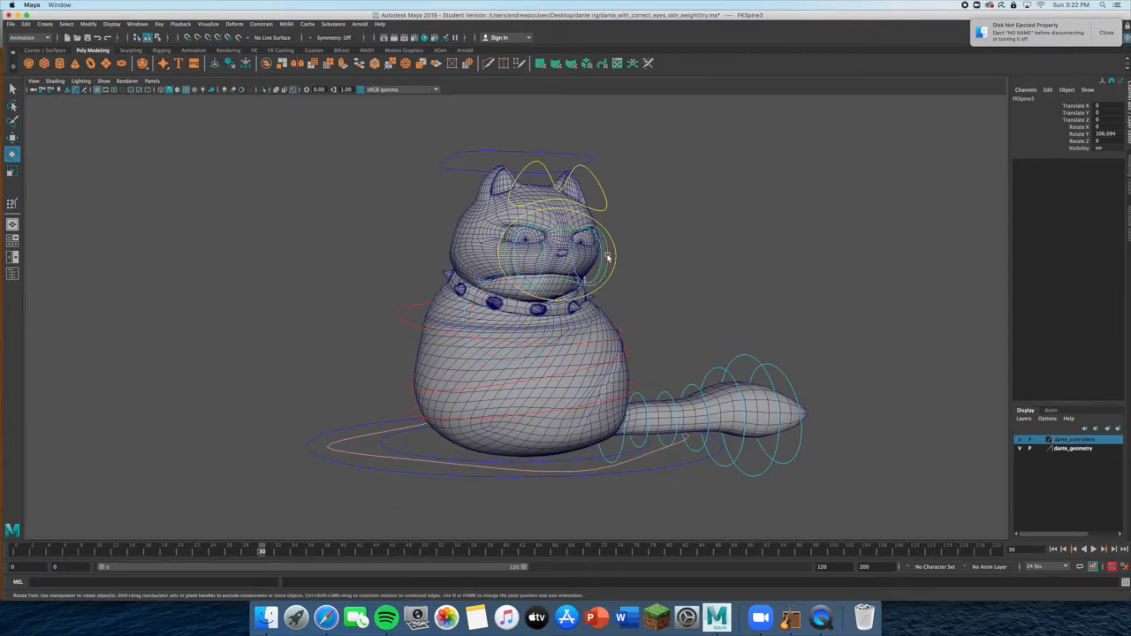
left_click_drag(694, 265, 636, 278, "alt")
key("w")
left_click_drag(432, 265, 449, 268)
mouse_move(612, 290)
left_mouse_down("alt")
mouse_move(657, 285)
mouse_move(598, 293)
mouse_move(610, 288)
left_mouse_up("alt")
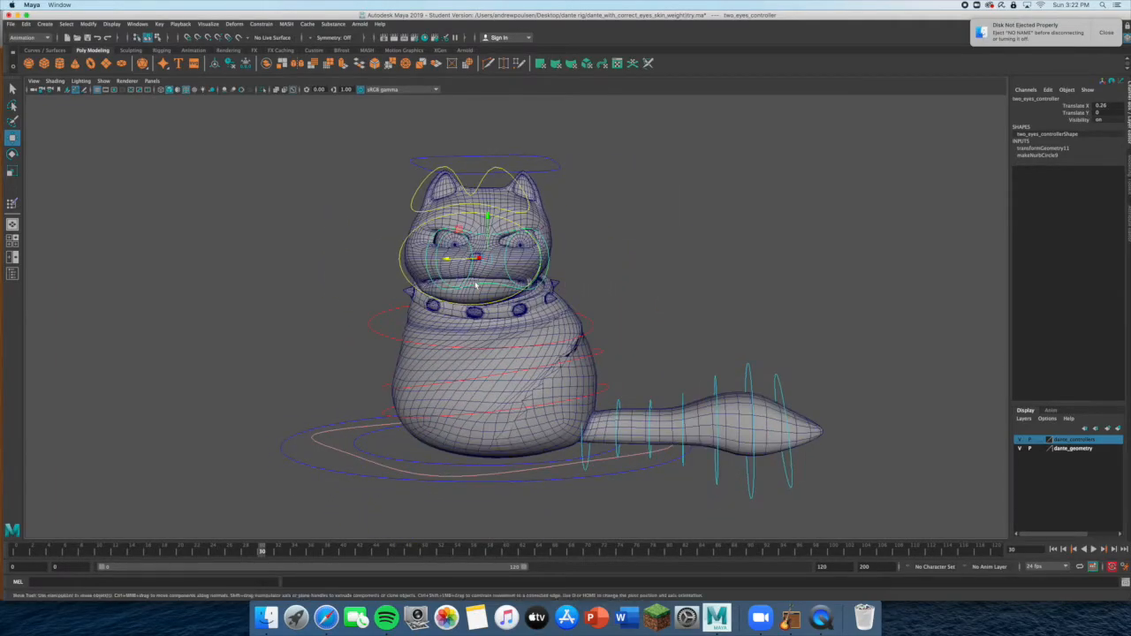
left_click_drag(448, 259, 425, 258)
key("super+z")
key("super+z")
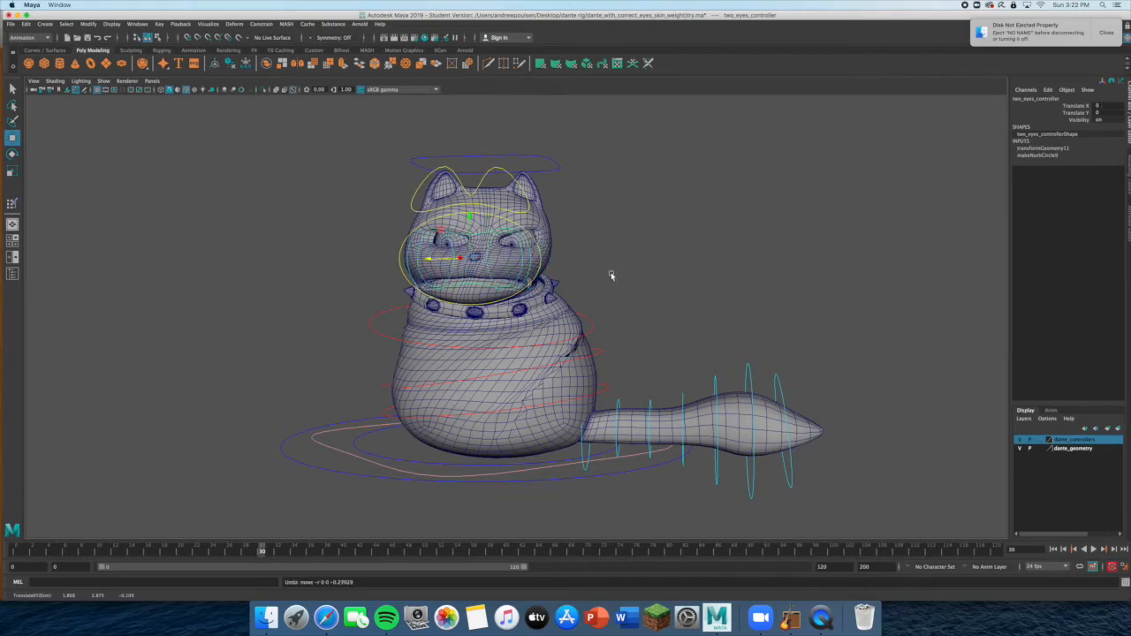
Step: Undo the upper spine control's rotation and deselect the control
key("super+z")
key("super+z")
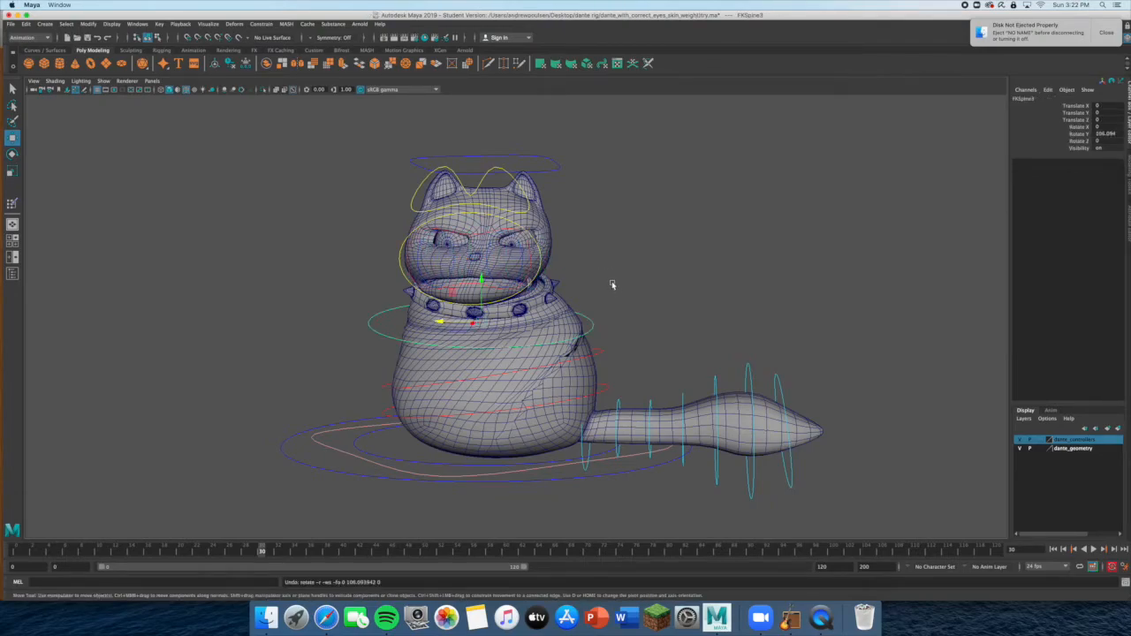
mouse_move(613, 285)
left_mouse_down("alt")
mouse_move(700, 283)
mouse_move(651, 300)
mouse_move(626, 293)
left_mouse_up("alt")
left_click(666, 290)
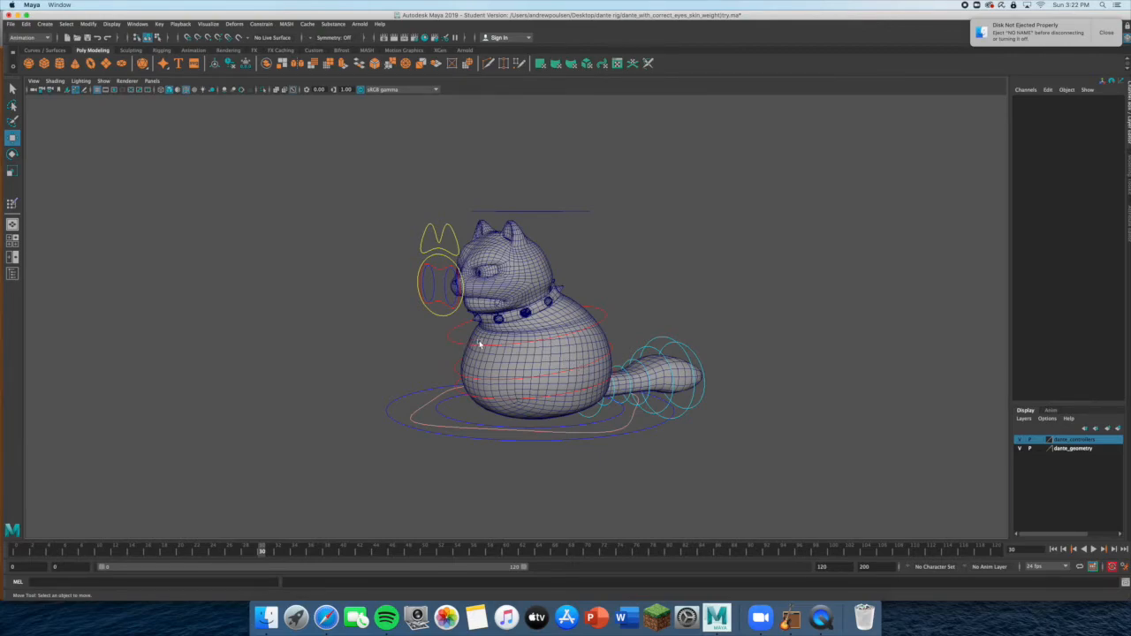
scroll(480, 344, "down", 2)
left_click_drag(496, 361, 597, 288, "alt")
scroll(533, 299, "up", 2)
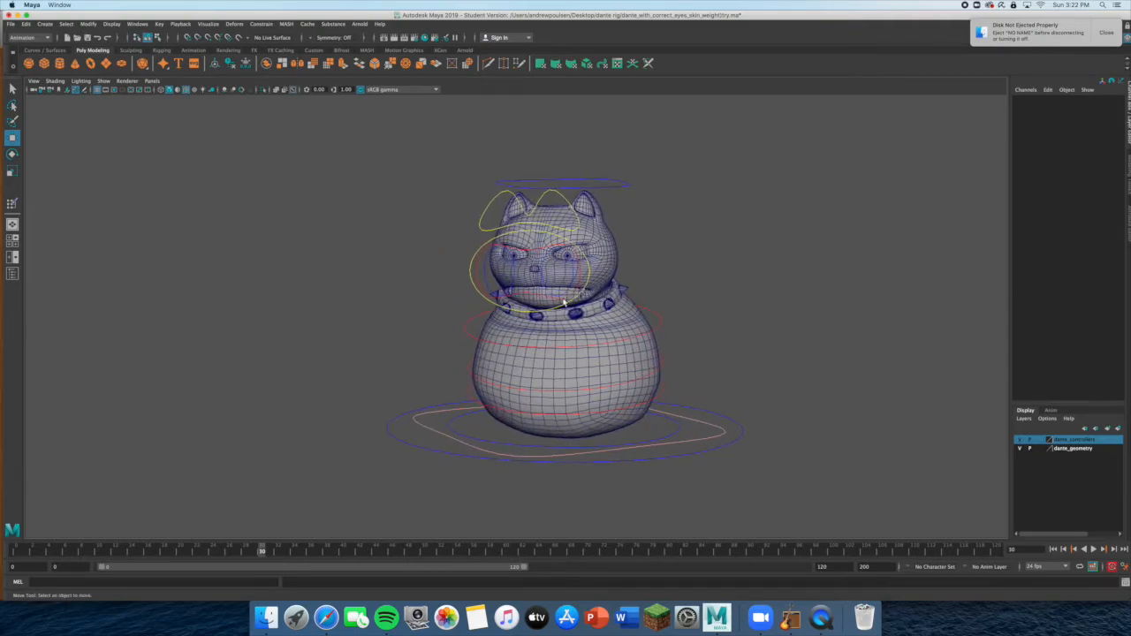
left_click_drag(655, 294, 634, 277, "alt")
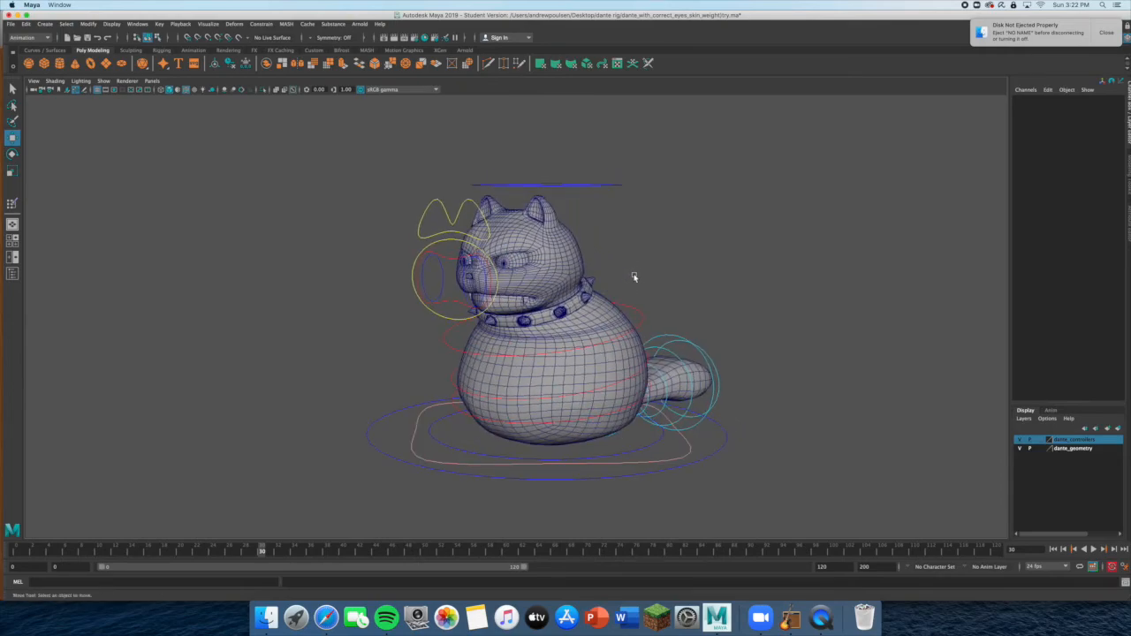